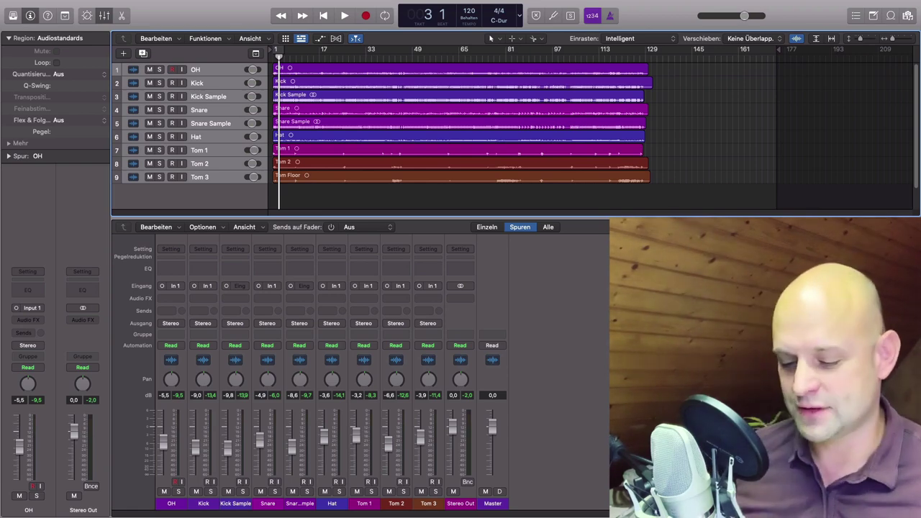
Play back a short passage of the drum tracks to hear the ungrouped mix, and stop playback.
key("Return")
key("space")
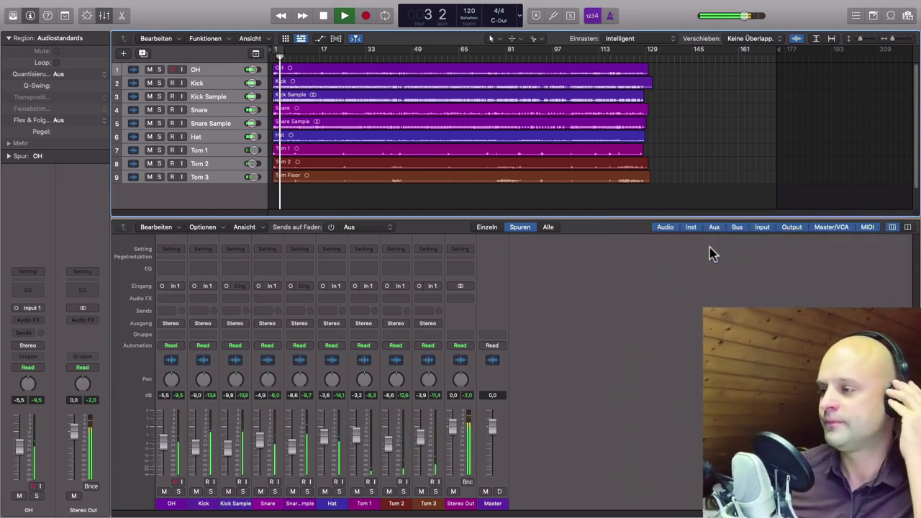
key("space")
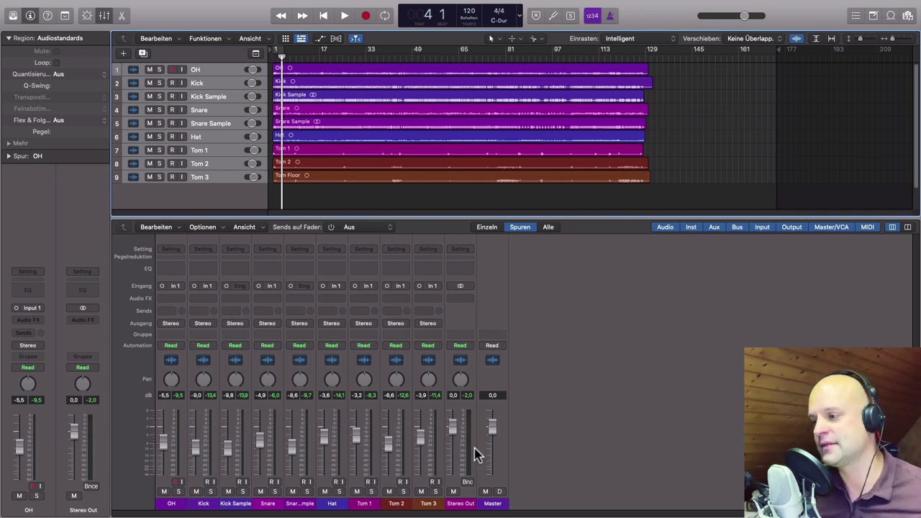
Combine the channels OH through Tom 3 into a summing track stack (Summenstapel).
left_click(174, 505)
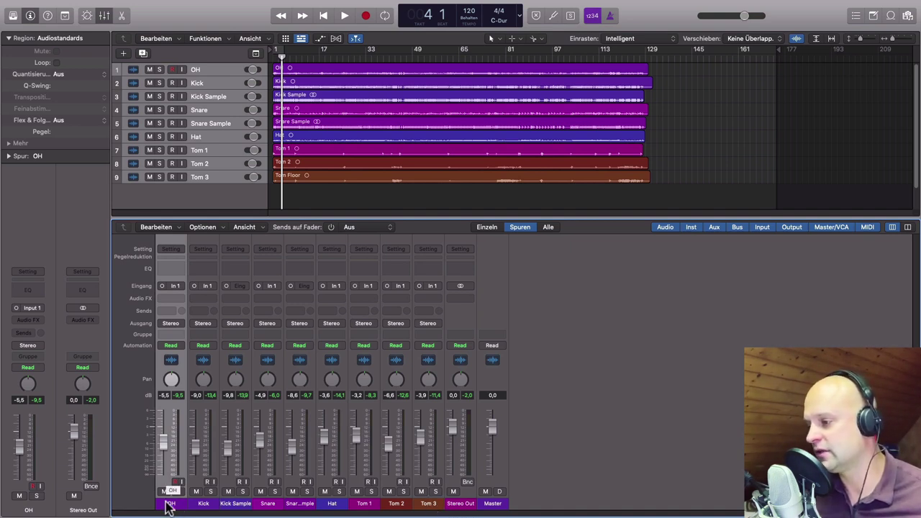
left_click(430, 506, "shift")
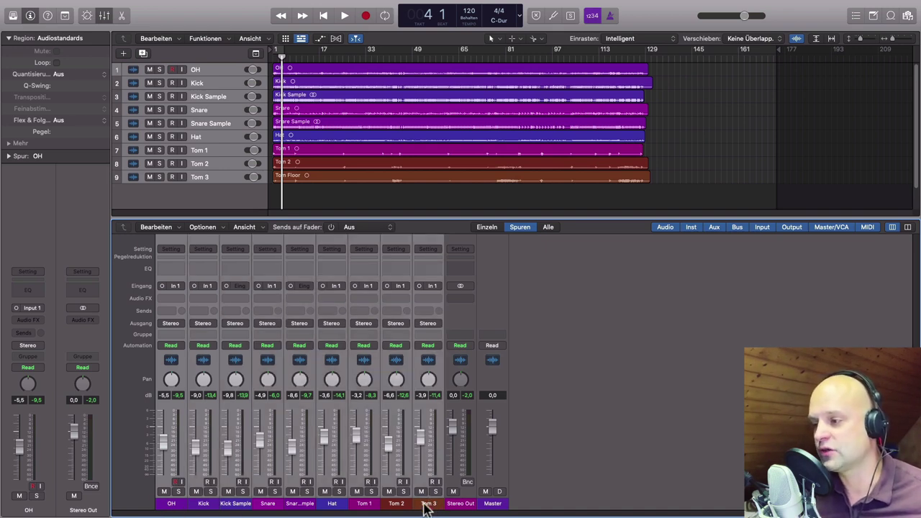
mouse_move(174, 4)
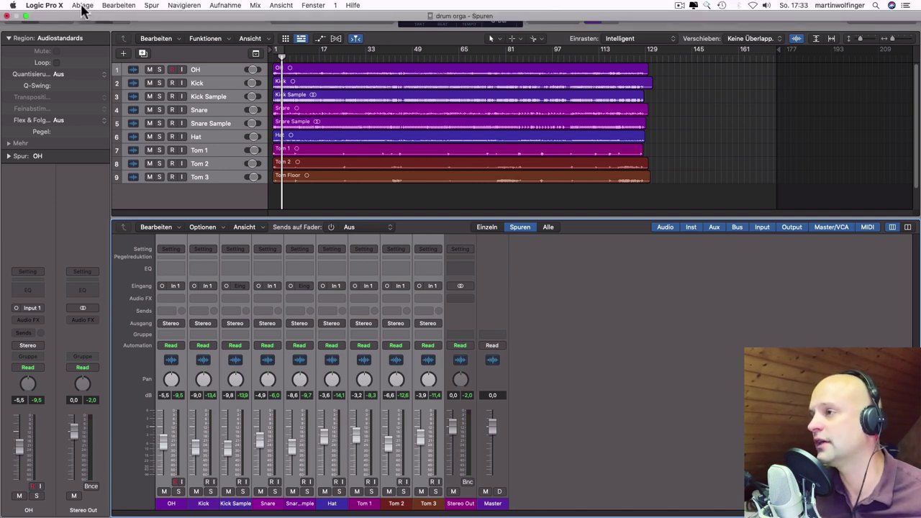
left_click(151, 6)
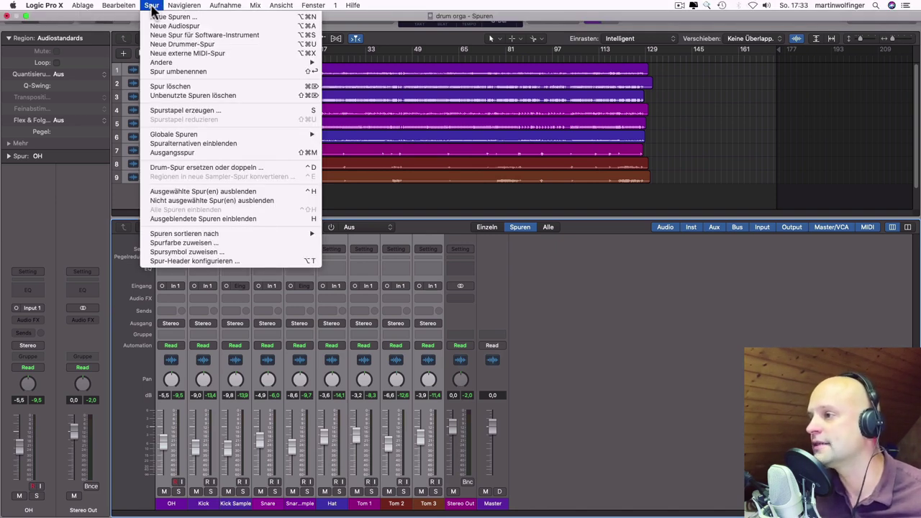
left_click(200, 112)
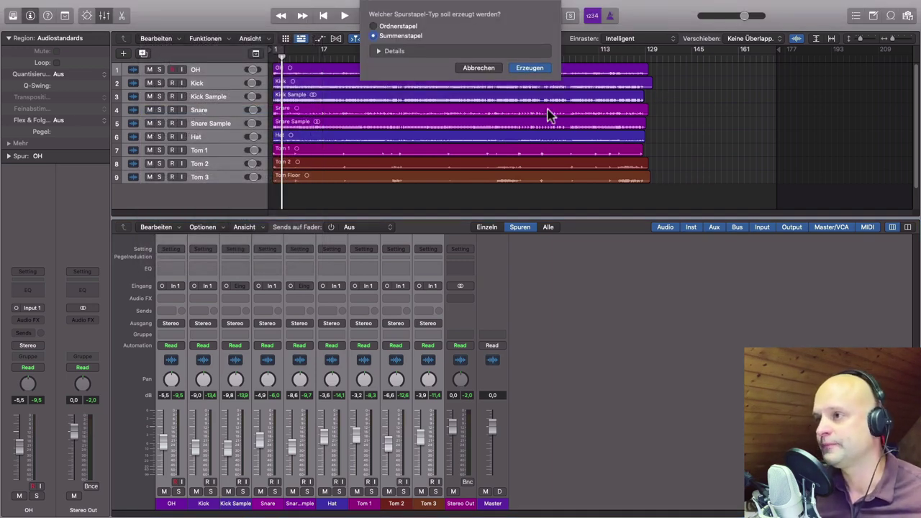
left_click(544, 68)
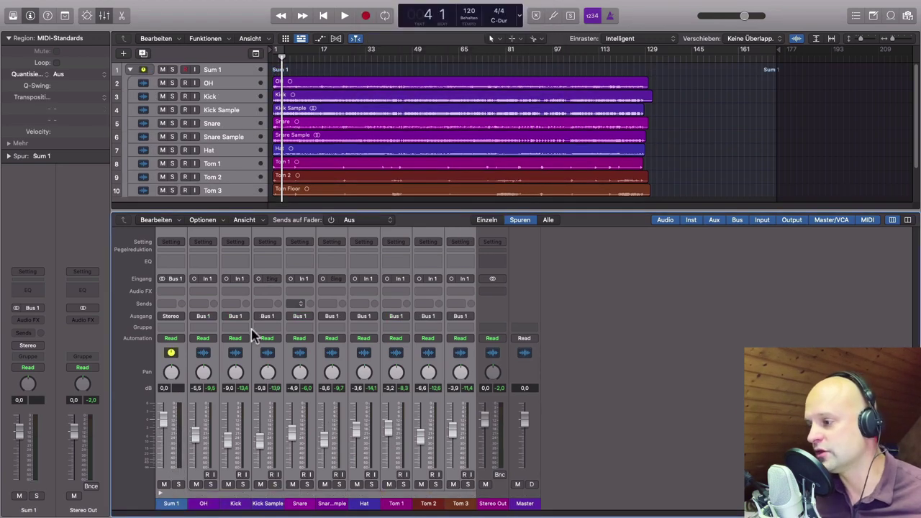
Collapse and expand the Sum 1 stack twice to examine how its drum tracks are bundled.
left_click(162, 497)
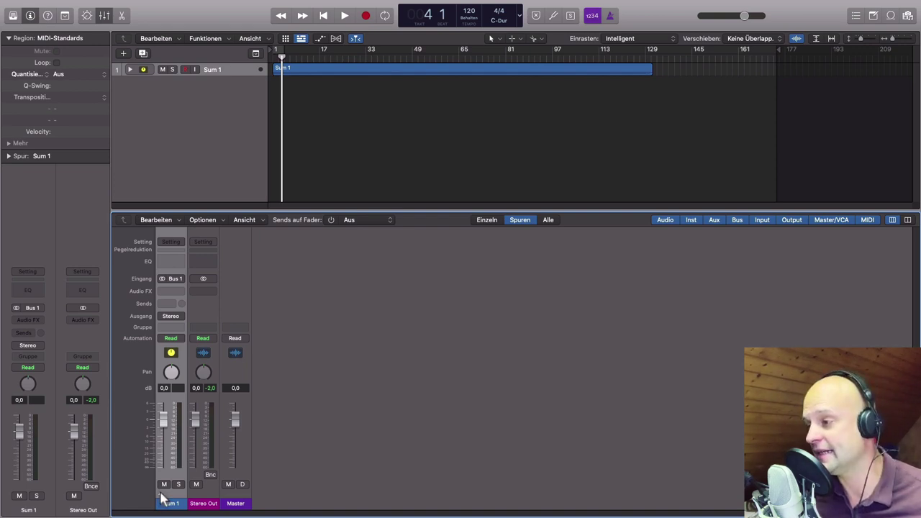
left_click(161, 496)
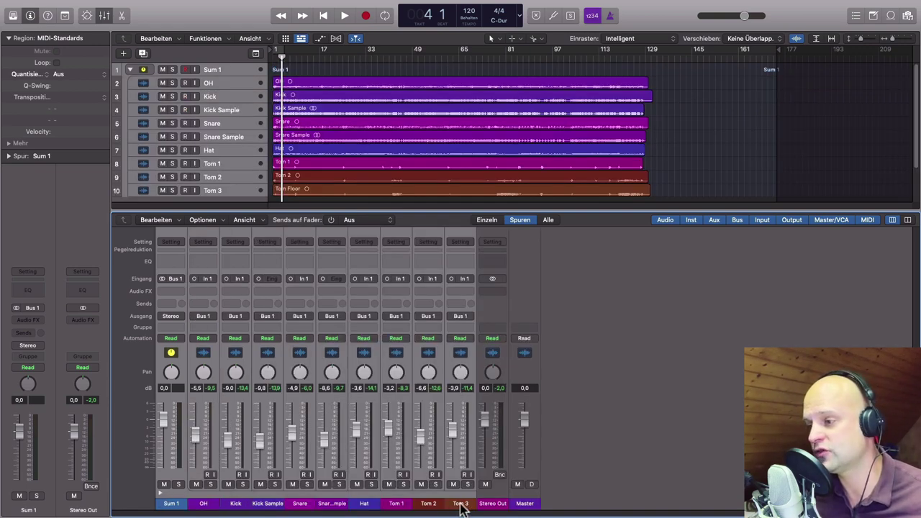
left_click(162, 497)
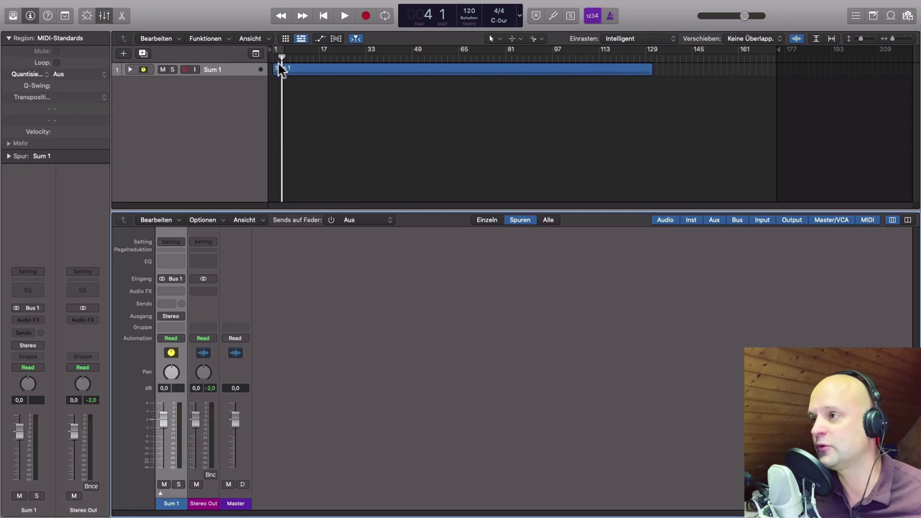
left_click(161, 497)
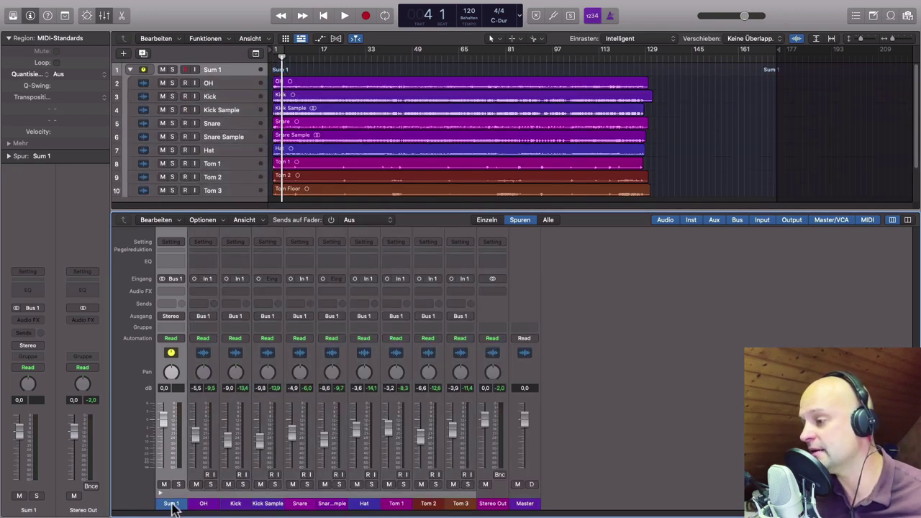
Rename the Sum 1 stack as Drums.
double_click(171, 503)
type("Dr")
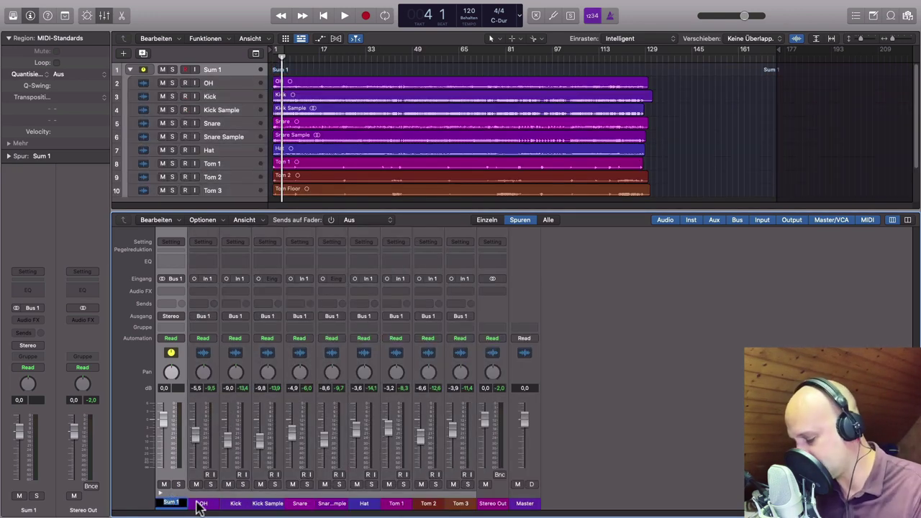
type("ums")
key("Return")
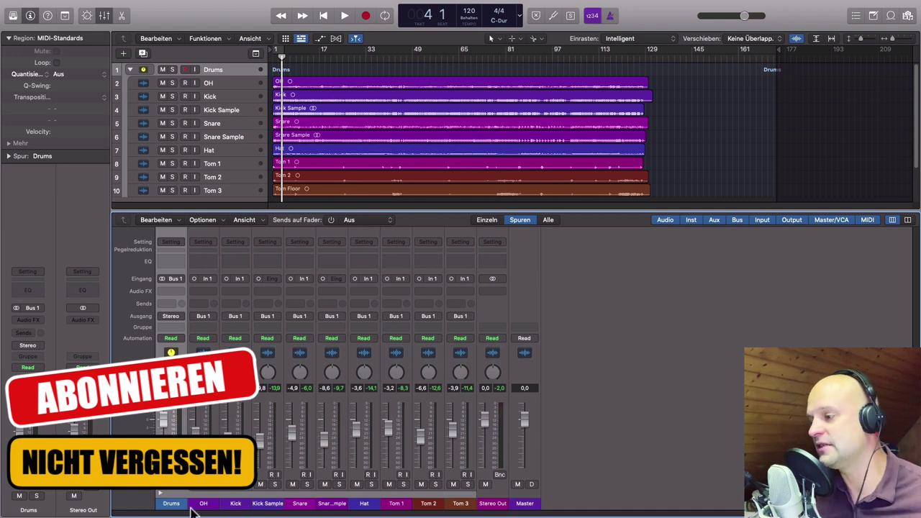
Assign the channels OH through Tom 3 to a new mixer group, Gruppe 1, and name it Drums.
left_click(203, 504)
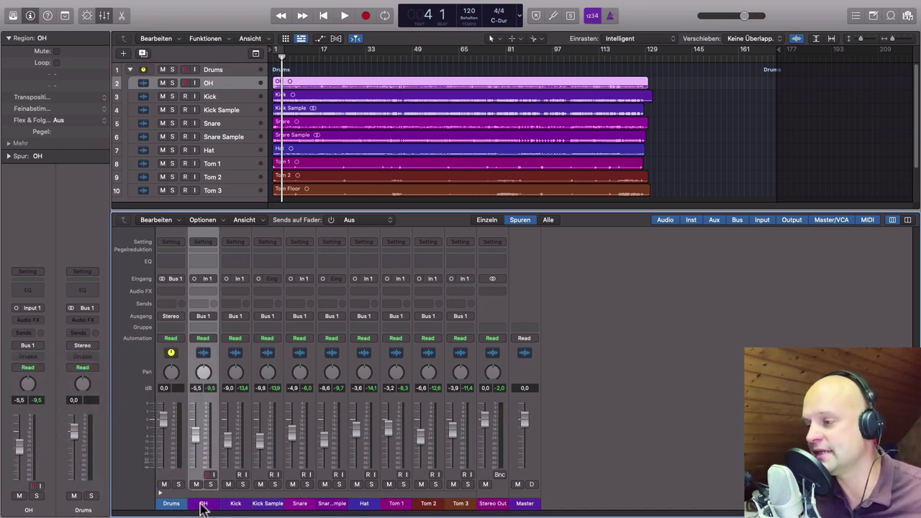
left_click_drag(203, 507, 462, 508)
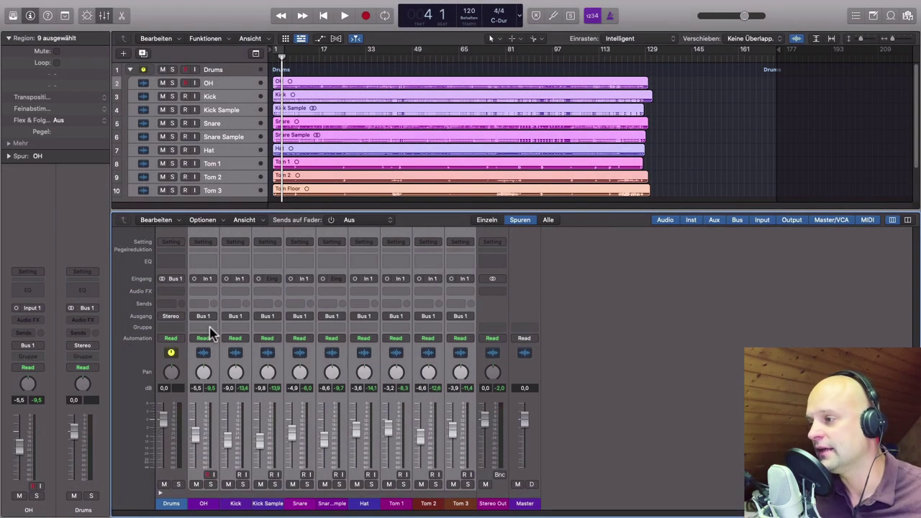
left_click(210, 329)
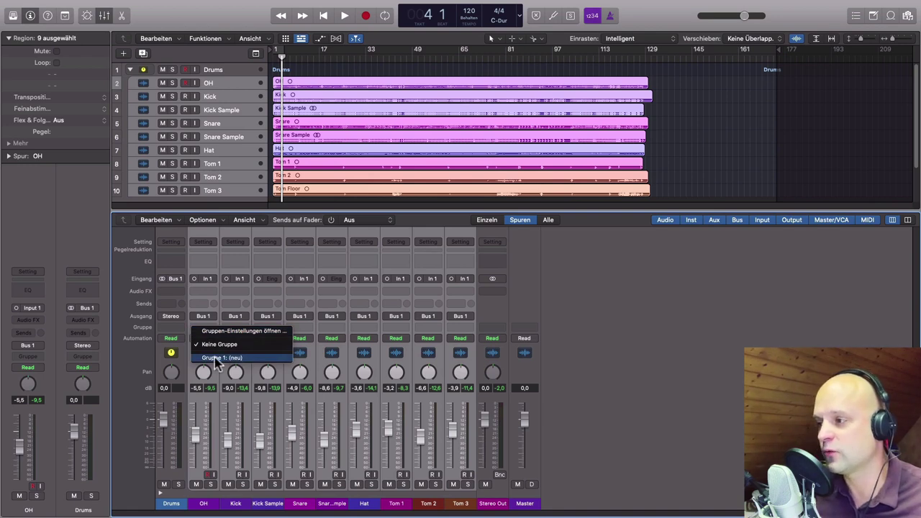
left_click(214, 360)
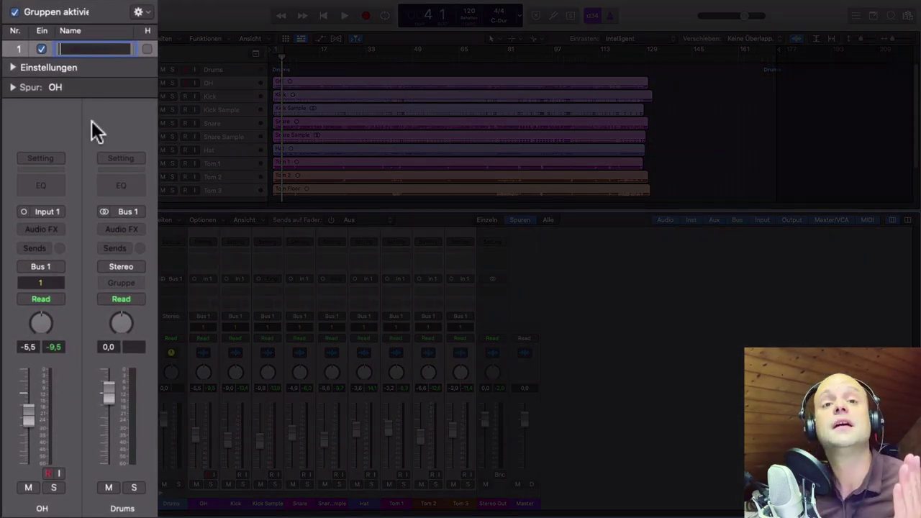
type("Dr")
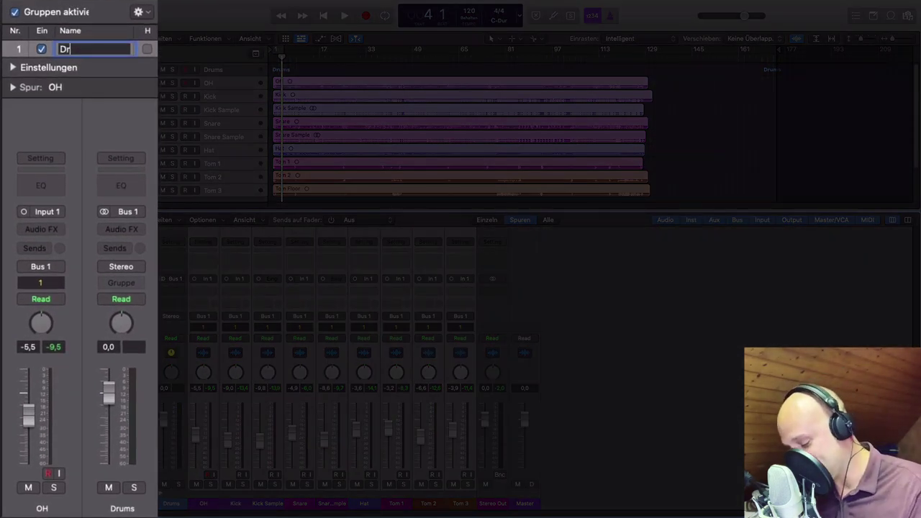
type("ums")
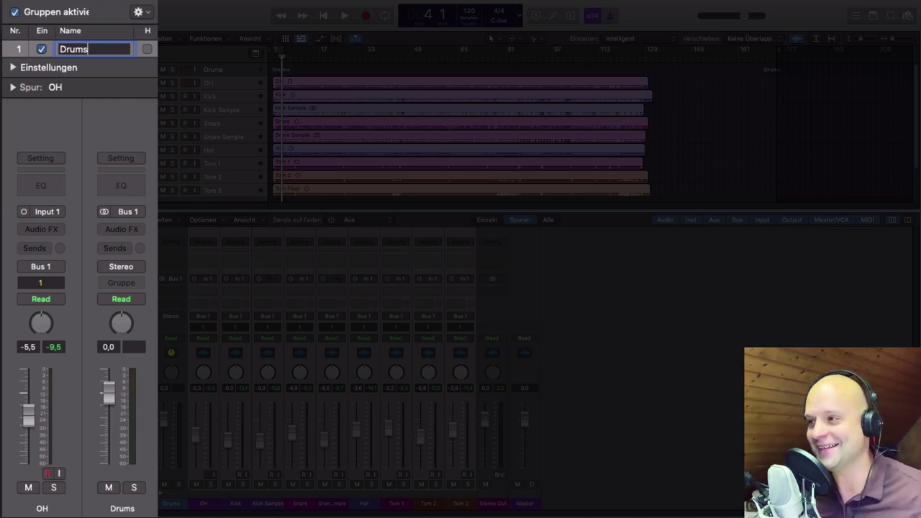
key("Return")
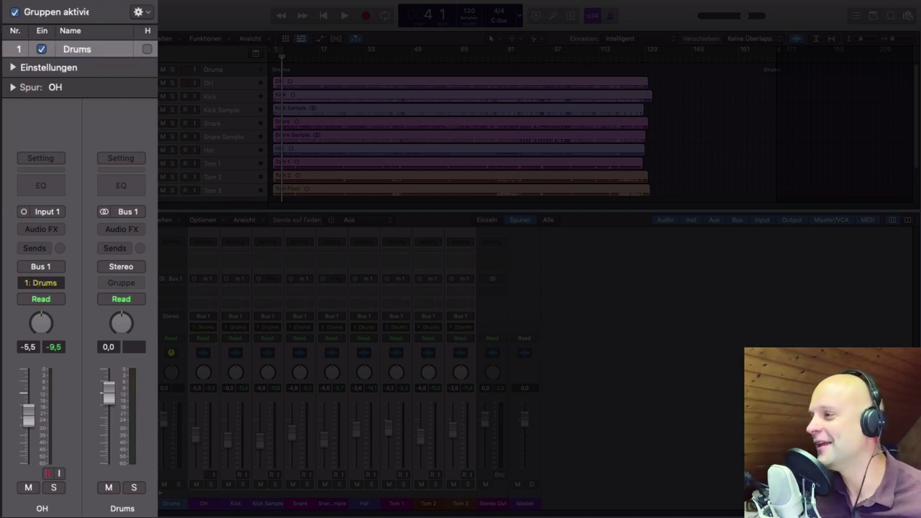
Enable Bearbeiten (Auswahl) and Farbe in the Drums group's settings, and collapse the group section.
left_click(11, 67)
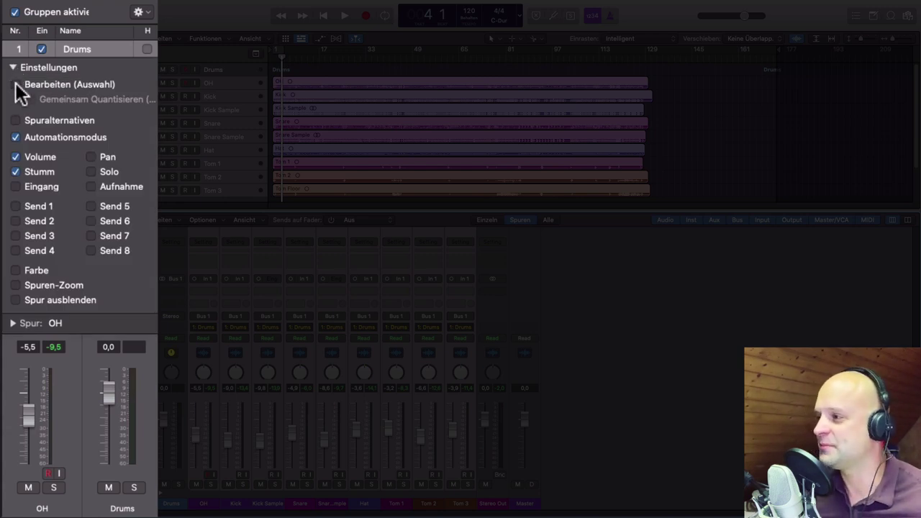
left_click(16, 85)
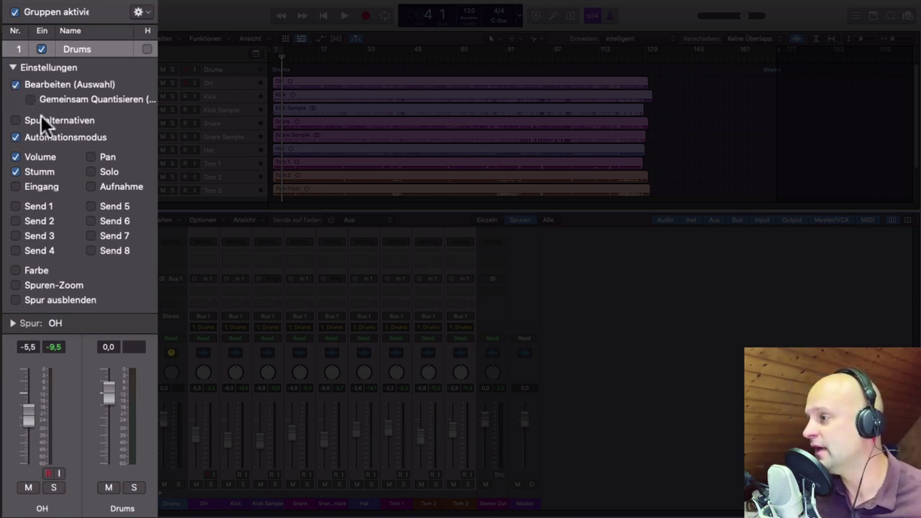
left_click(15, 171)
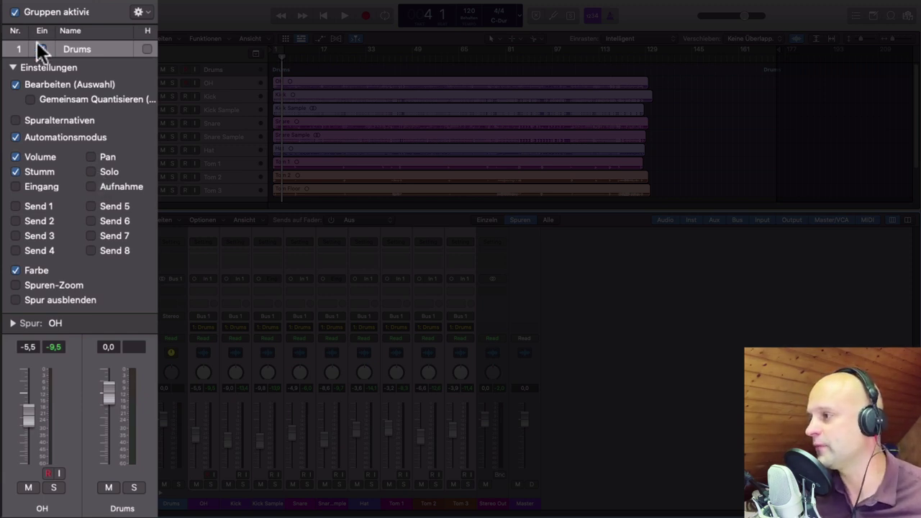
left_click(13, 2)
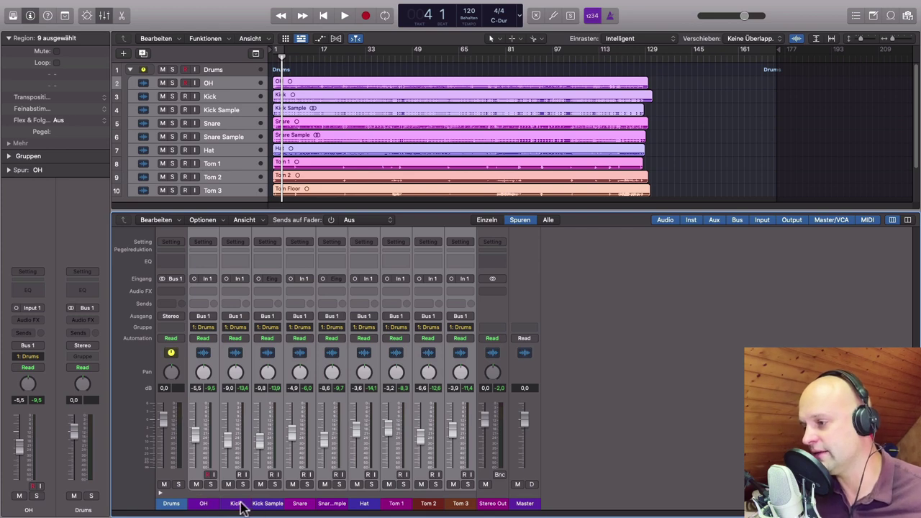
Colour the Drums group's channels bright magenta through the Kick Sample channel and close the colour palette.
left_click(268, 503)
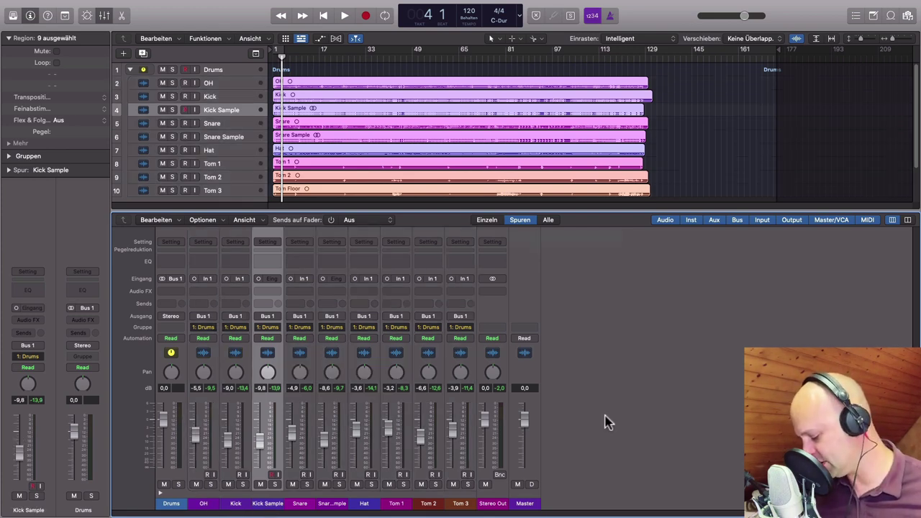
key("alt+c")
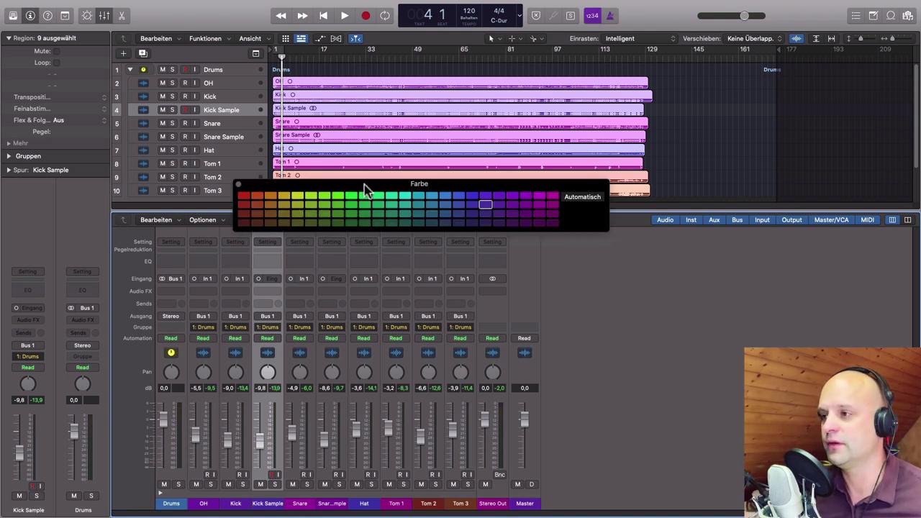
left_click_drag(363, 185, 392, 195)
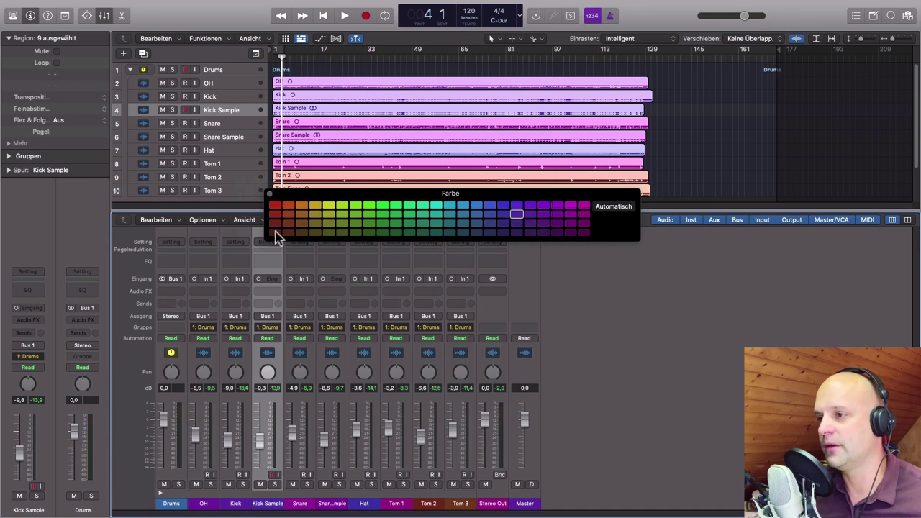
left_click(573, 206)
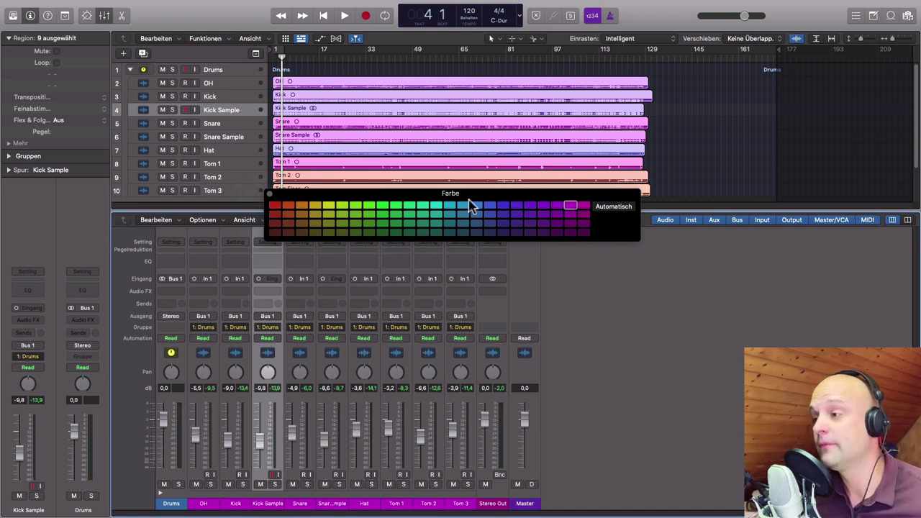
left_click(270, 195)
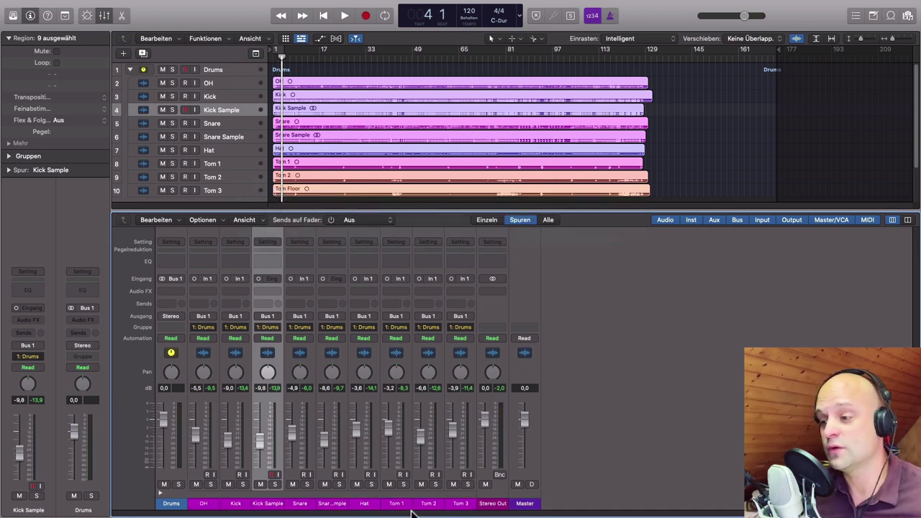
Select the Drums stack, then collapse and re-expand it to examine its channels.
left_click(171, 503)
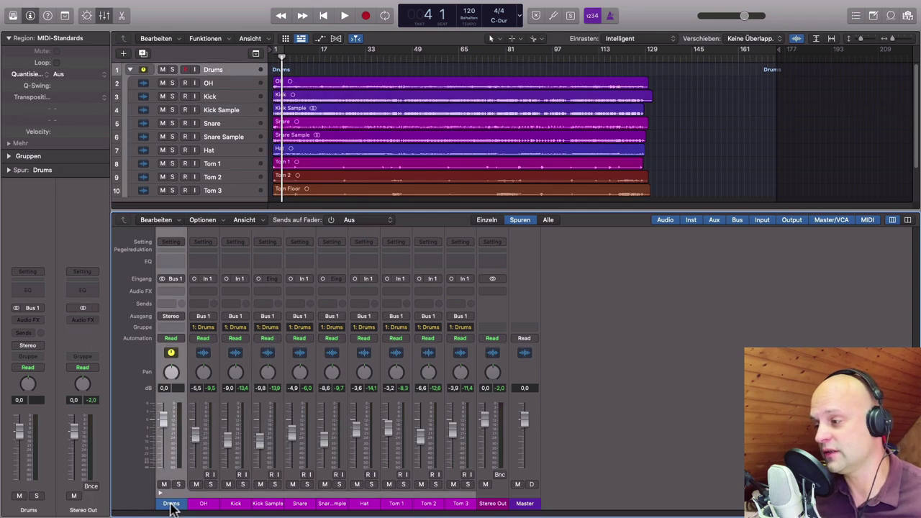
left_click(160, 495)
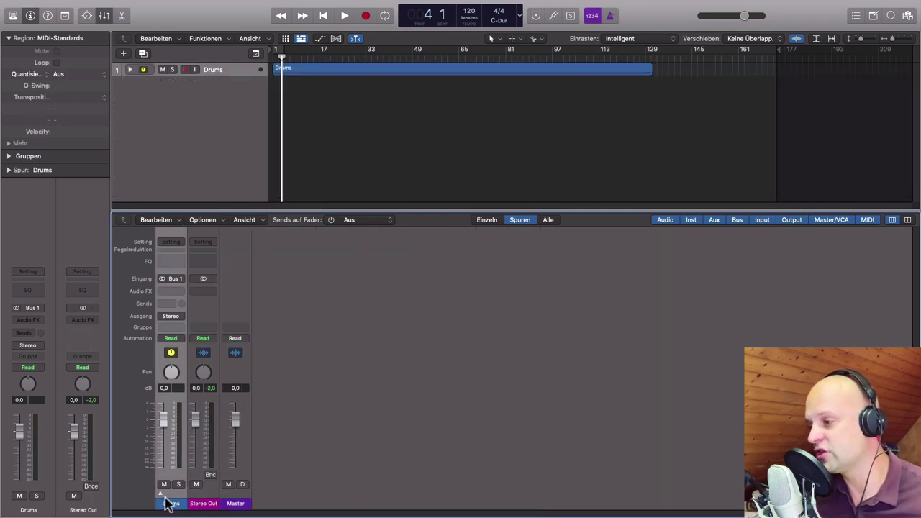
left_click(160, 495)
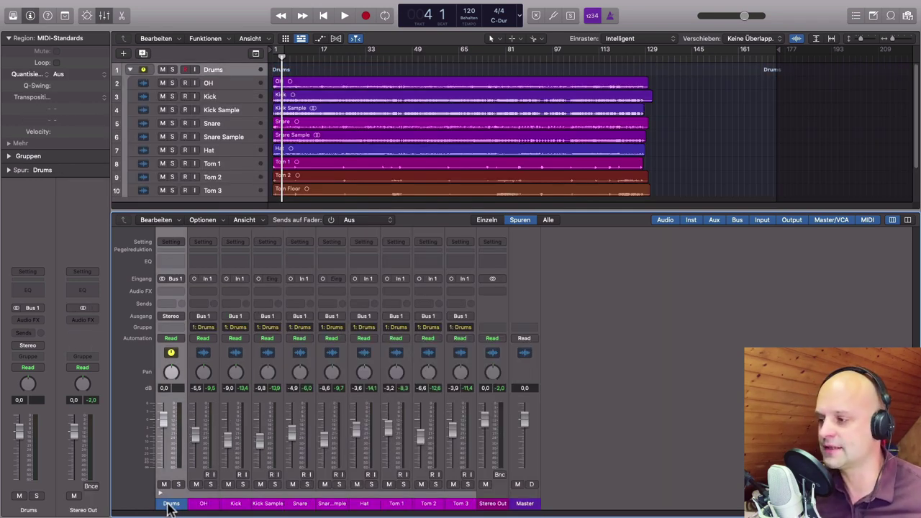
Enlarge the arrangement area, colour all nine drum regions by their track colour, and clear the region selection.
left_click_drag(418, 210, 419, 270)
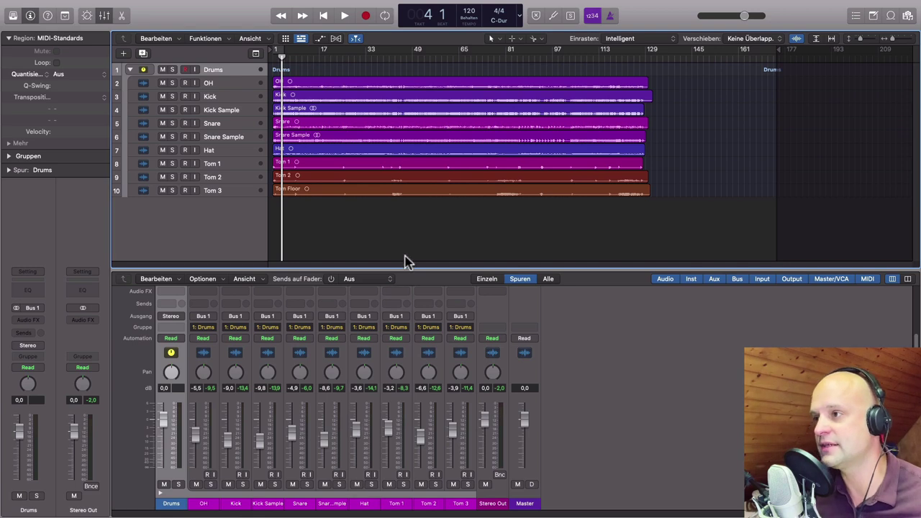
key("super+a")
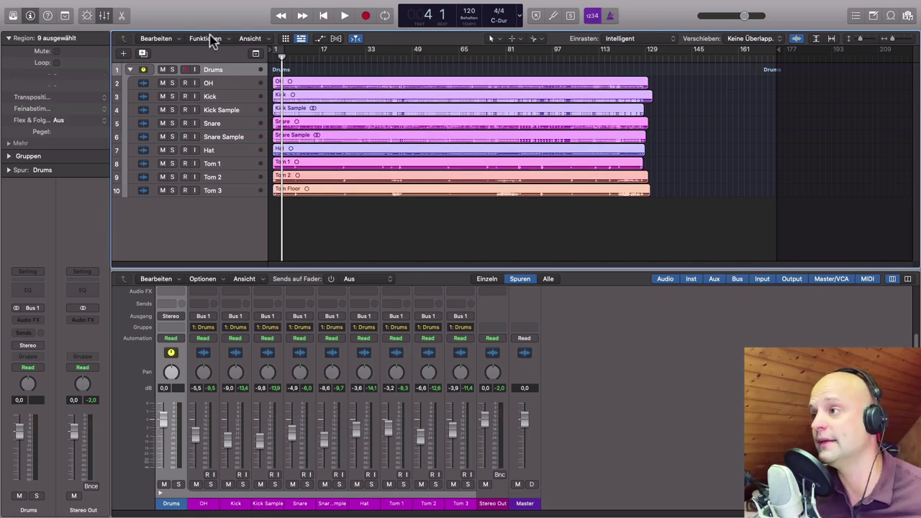
left_click(206, 38)
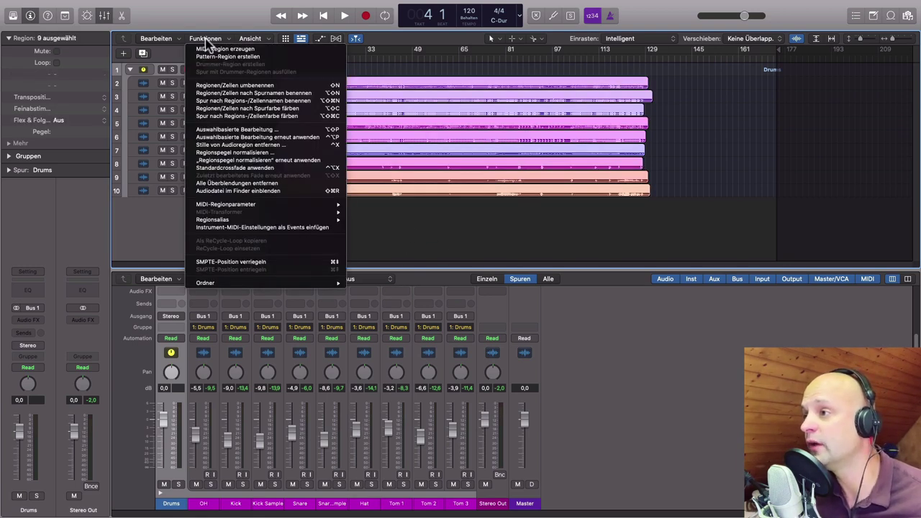
left_click(278, 109)
left_click(359, 225)
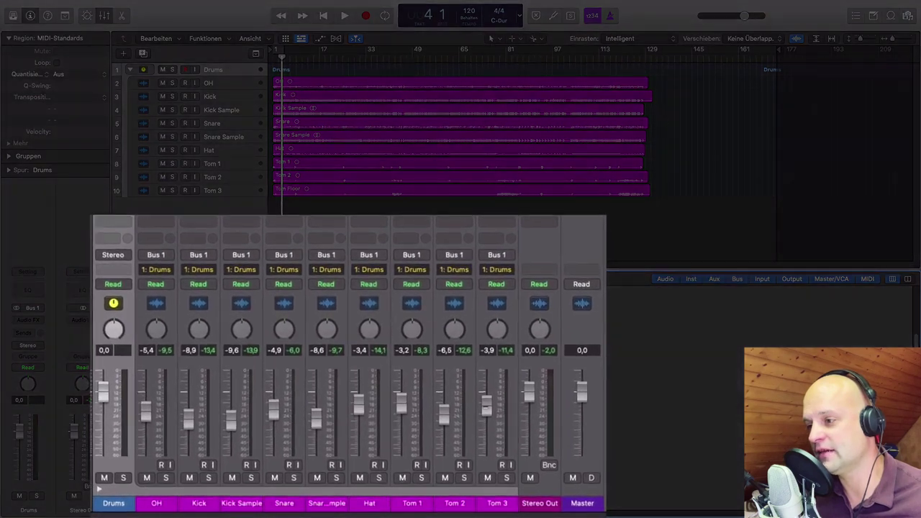
Move the Drums group's linked faders up and down, leaving OH at -5.8 dB and Kick Sample at -10.0 dB.
mouse_move(495, 402)
left_mouse_down()
mouse_move(488, 427)
mouse_move(483, 395)
mouse_move(482, 404)
left_mouse_up()
left_click_drag(480, 409, 490, 397)
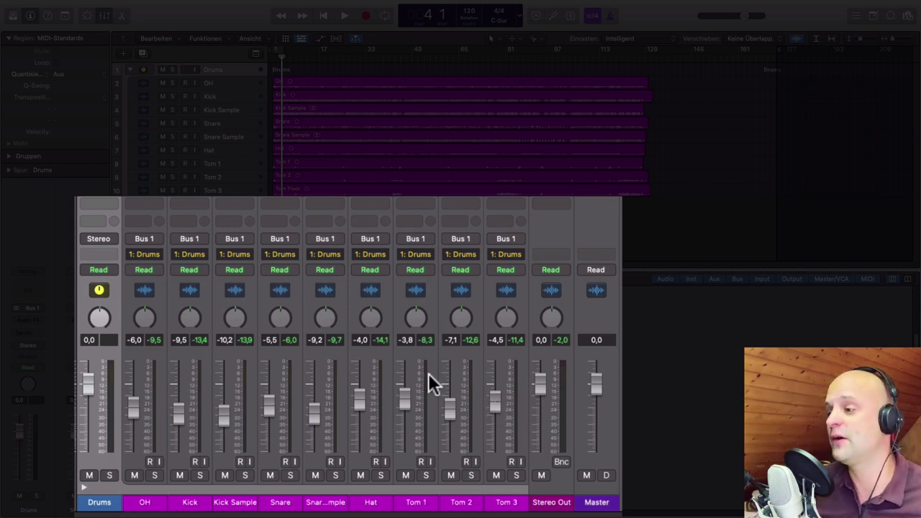
left_click(143, 503)
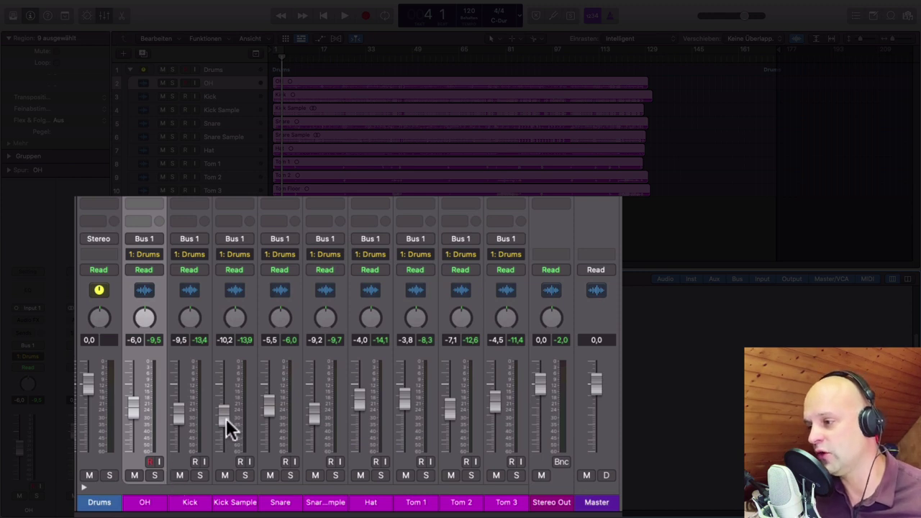
scroll(226, 419, "down", 4)
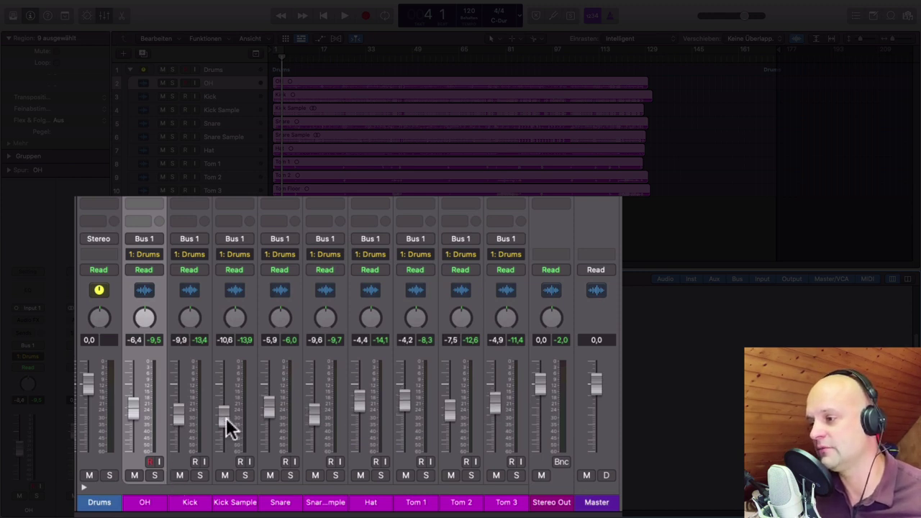
left_click_drag(226, 419, 225, 417)
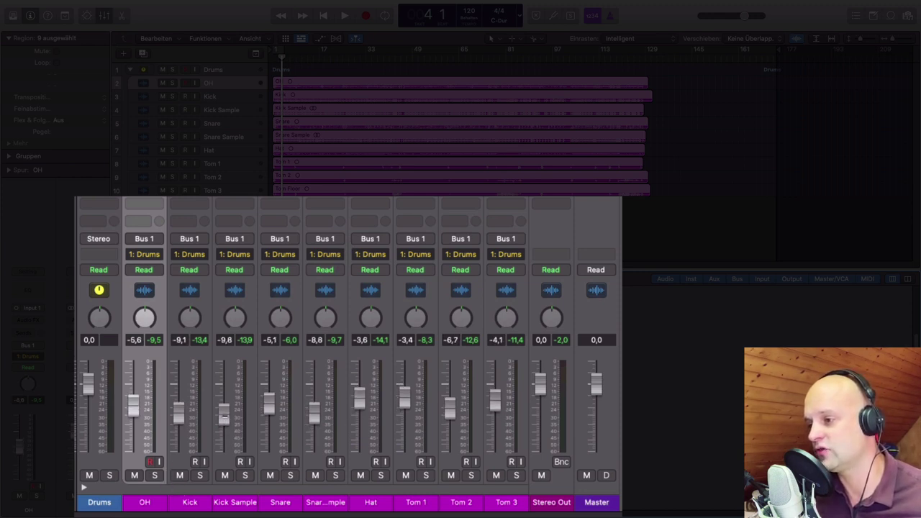
scroll(224, 414, "down", 2)
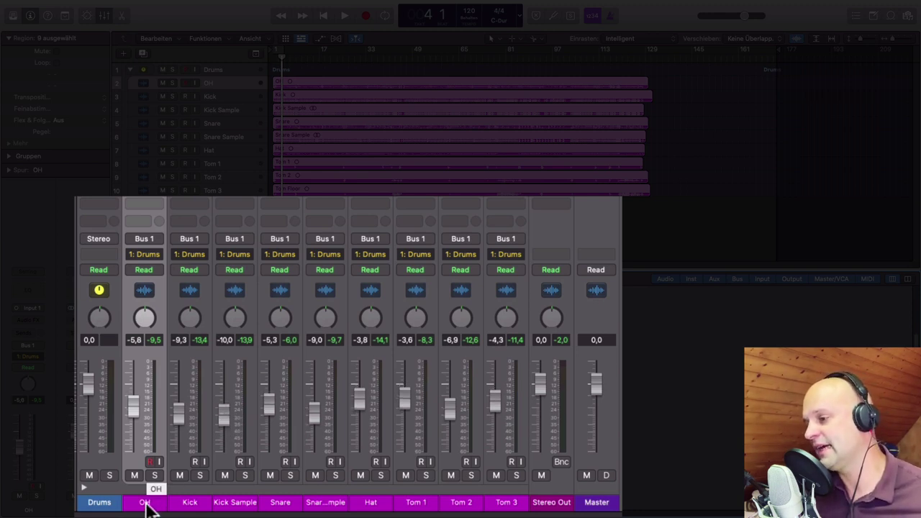
Show the VCA component on the mixer's channel strips.
right_click(146, 506)
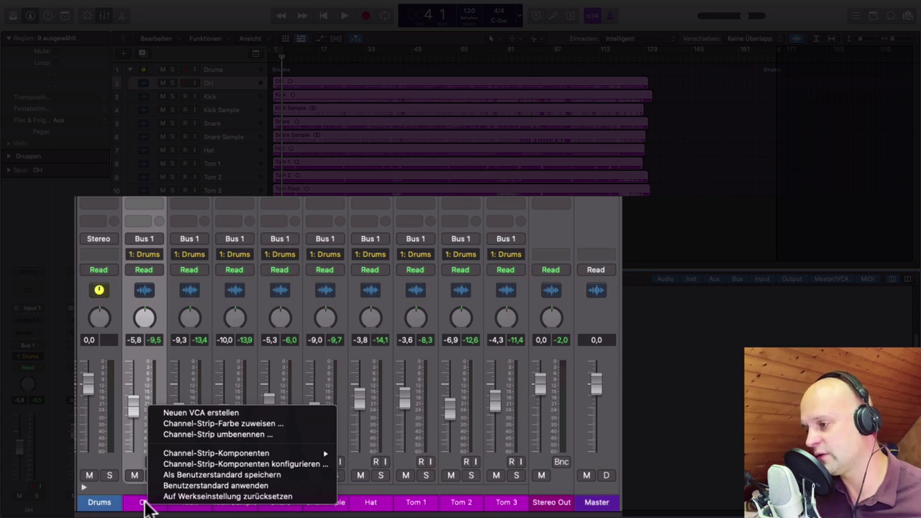
mouse_move(226, 455)
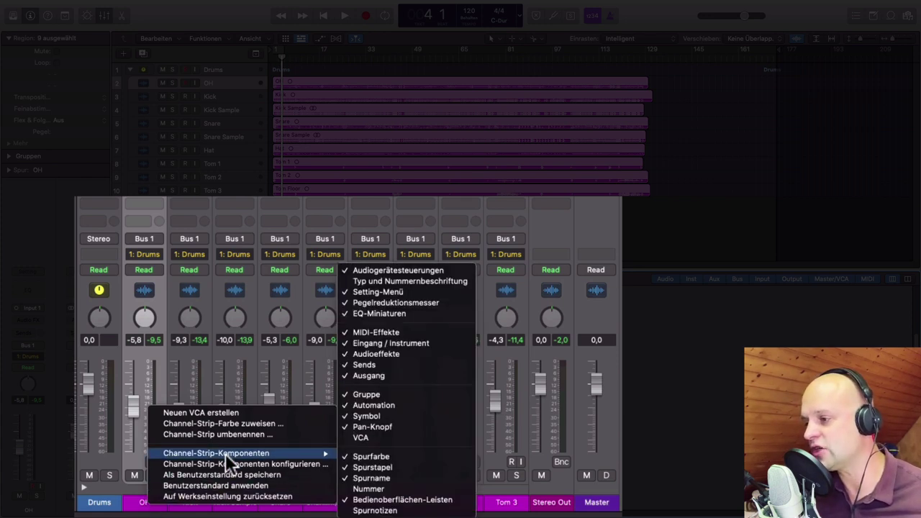
left_click(359, 438)
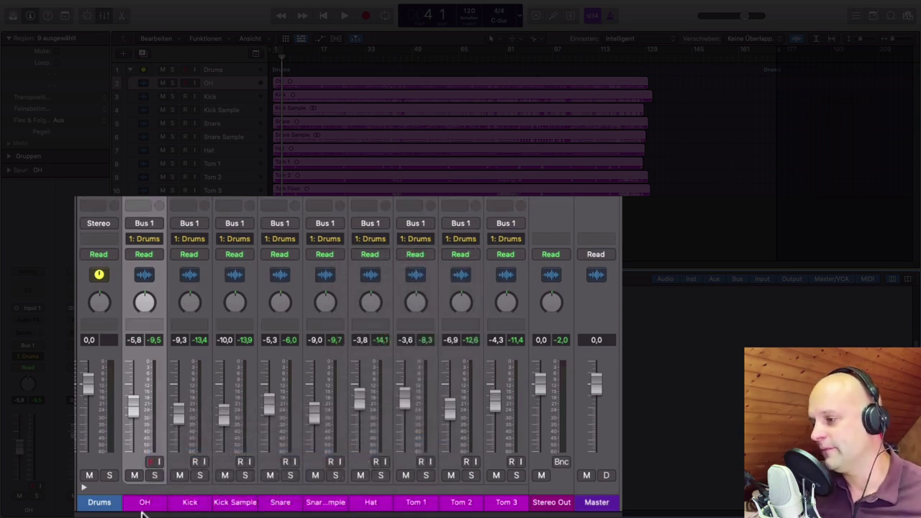
Create a new VCA for the selected channels OH through Tom 3 and name it Drums.
left_click_drag(142, 506, 504, 509)
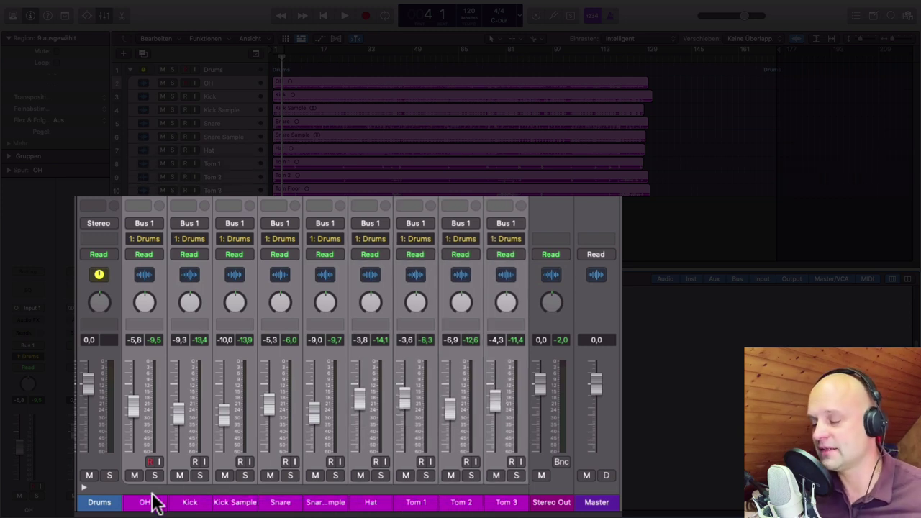
left_click(153, 322)
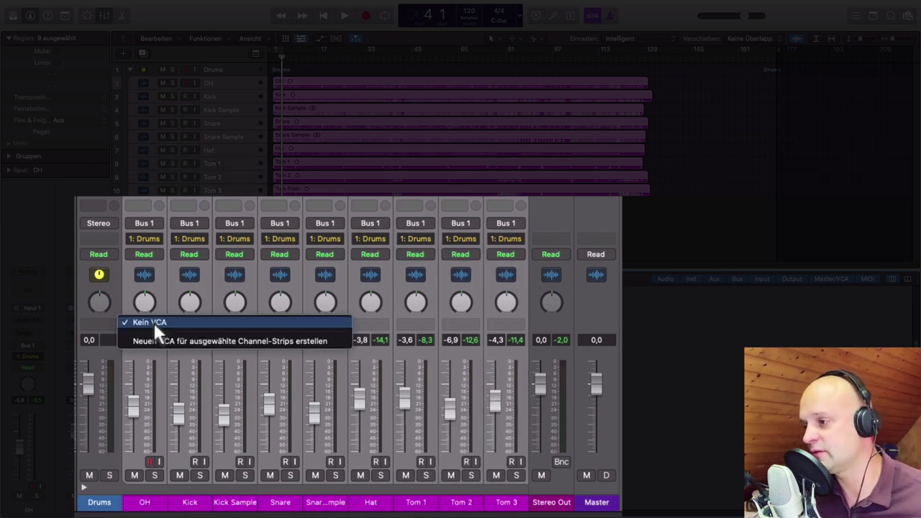
left_click(225, 341)
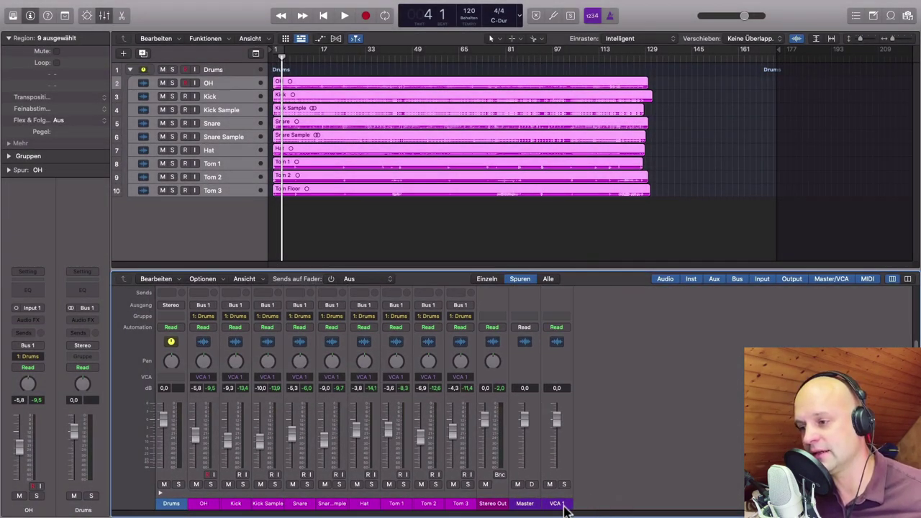
double_click(557, 502)
type("Dr")
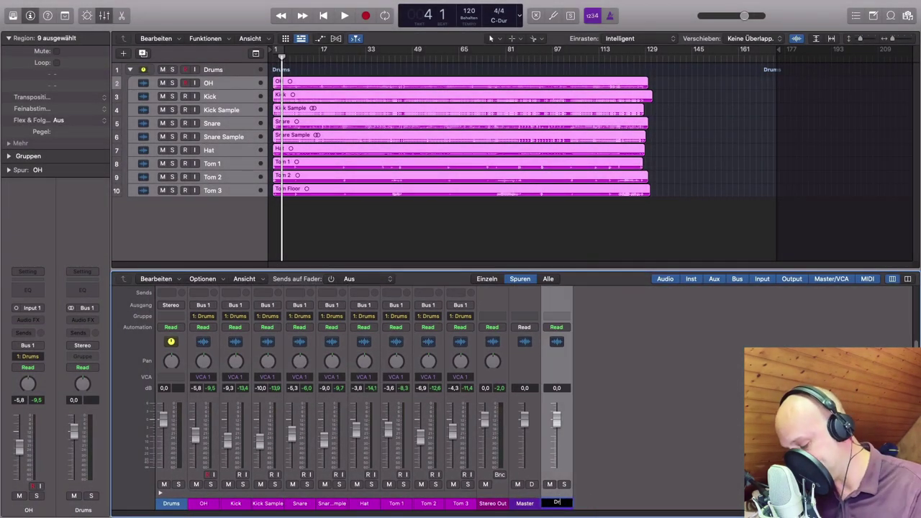
type("ums")
key("Return")
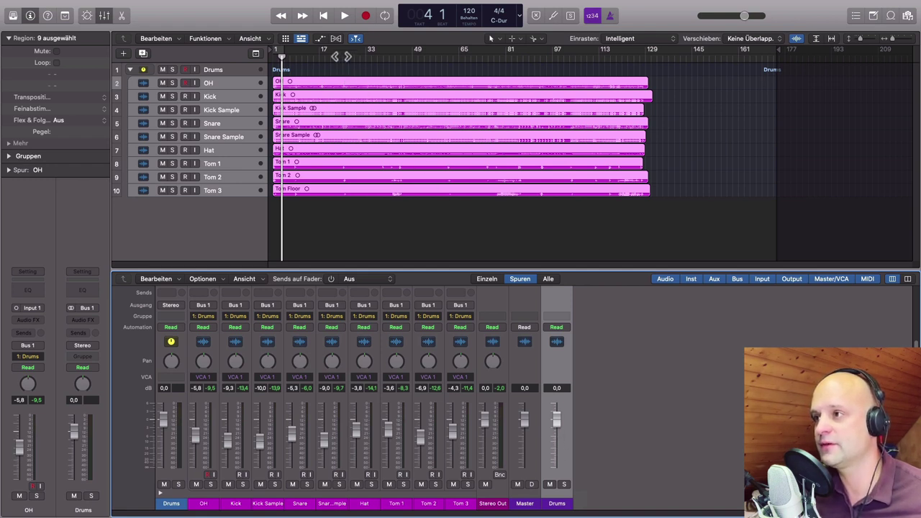
Play the drums from about bar 22 while testing the Drums VCA's fader and mute, and reset the fader to 0.0 dB.
double_click(336, 57)
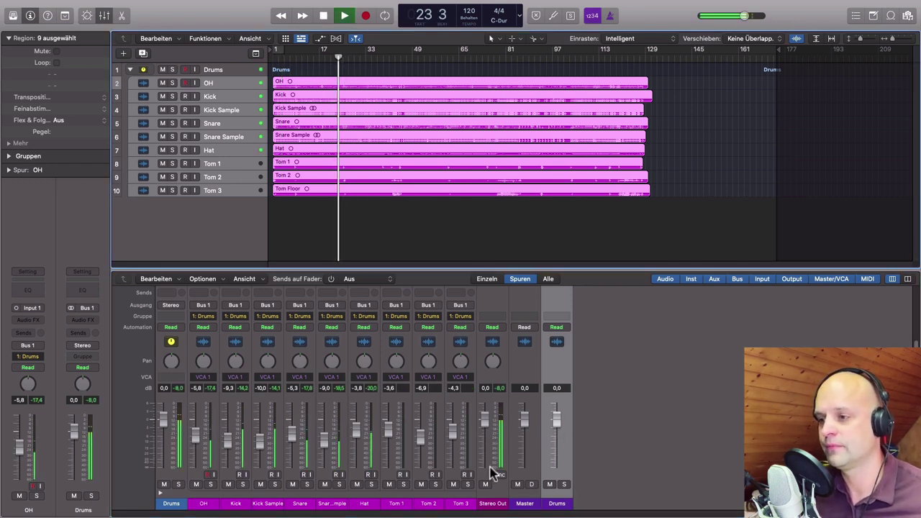
mouse_move(560, 427)
left_mouse_down()
mouse_move(559, 457)
mouse_move(559, 420)
left_mouse_up()
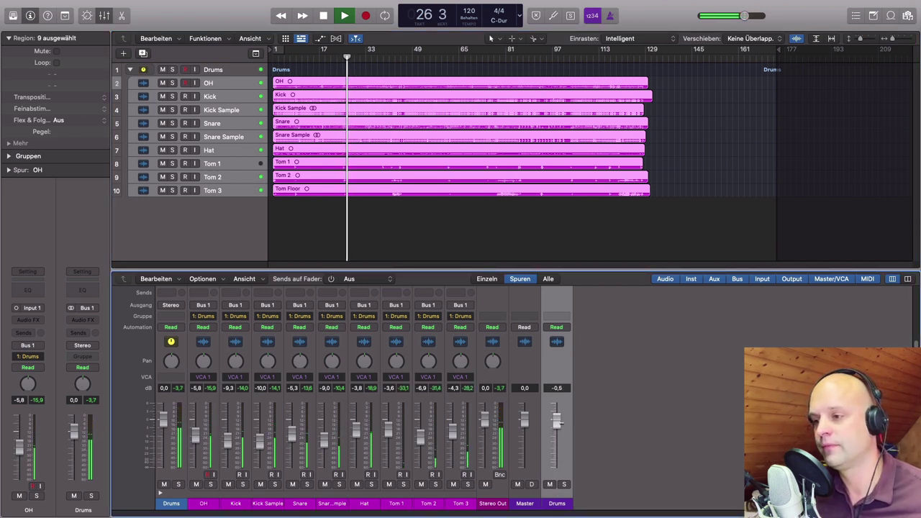
left_click(550, 484)
left_click(550, 484)
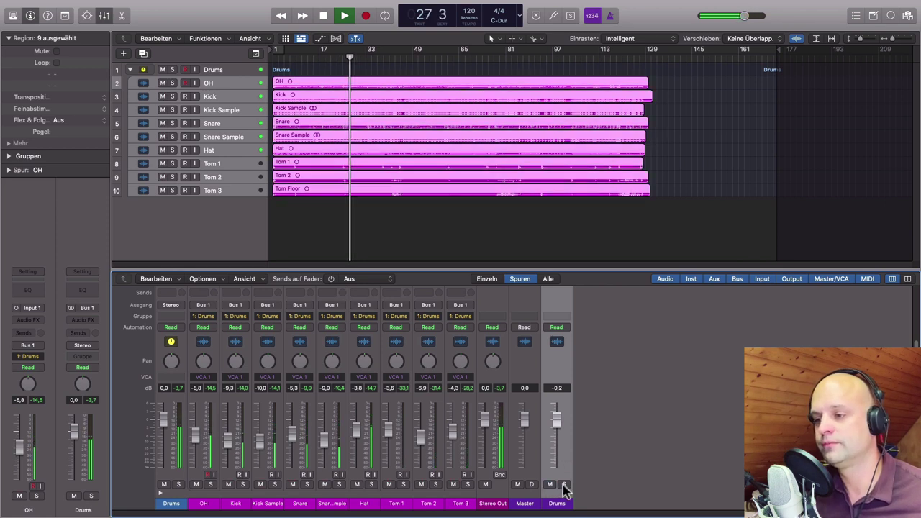
key("space")
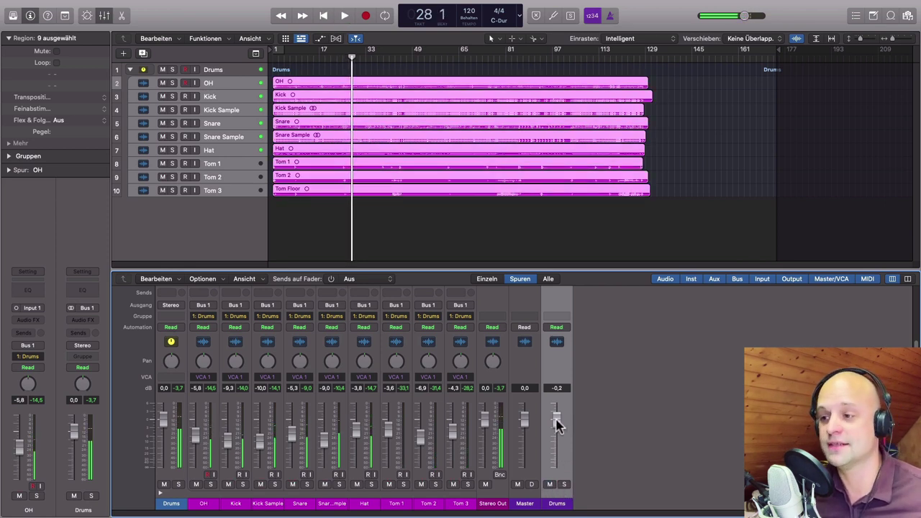
left_click(559, 425, "alt")
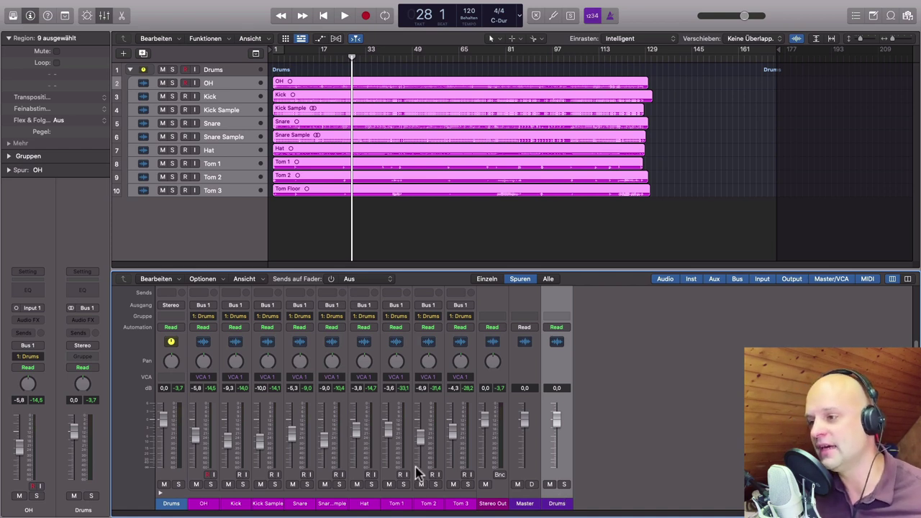
Raise the linked drum faders to -5.1 dB on OH, and try the Drums VCA fader before resetting it to 0.0 dB.
left_click_drag(424, 447, 421, 438)
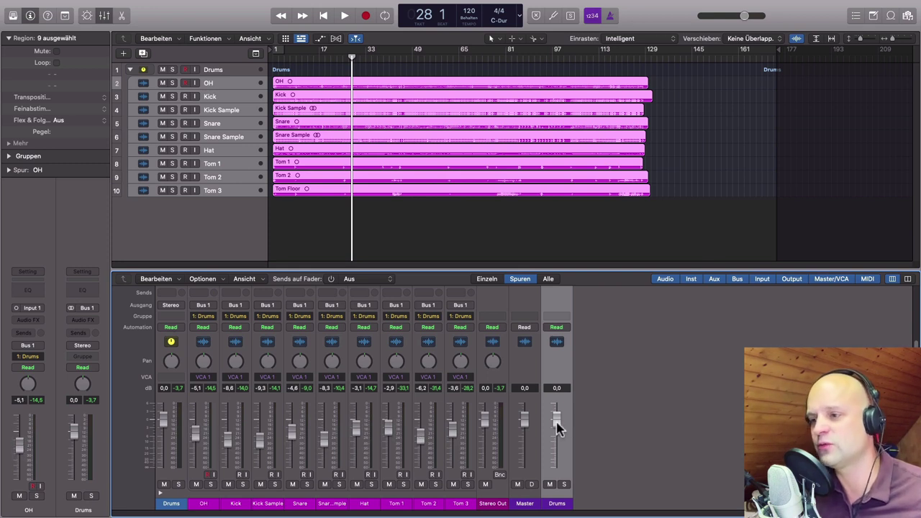
mouse_move(558, 427)
left_mouse_down()
mouse_move(557, 452)
mouse_move(556, 426)
left_mouse_up()
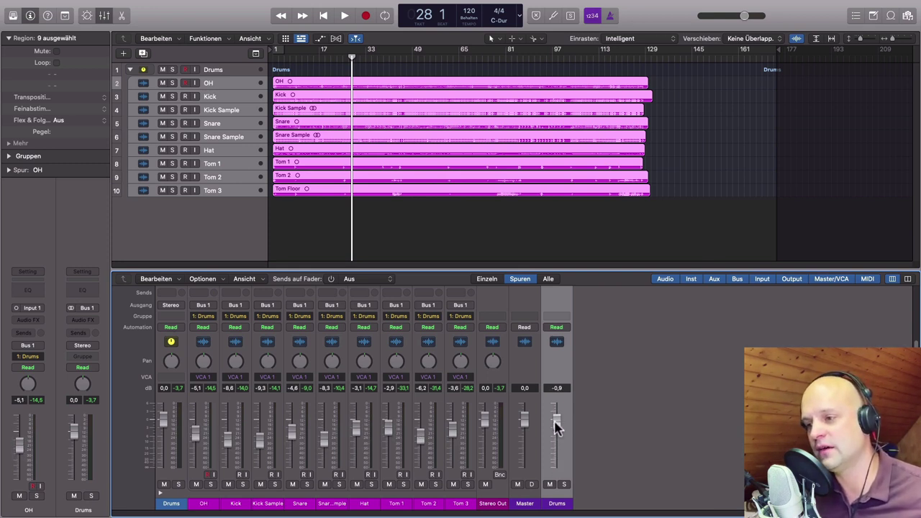
left_click(556, 423, "alt")
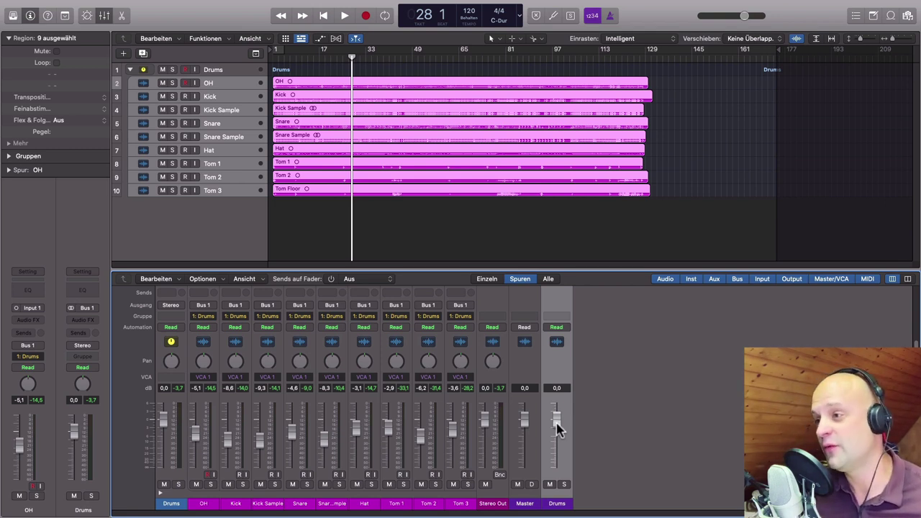
Select all equally coloured drum channels, OH through Tom 3, and set their VCA assignment to Kein VCA.
left_click(334, 506)
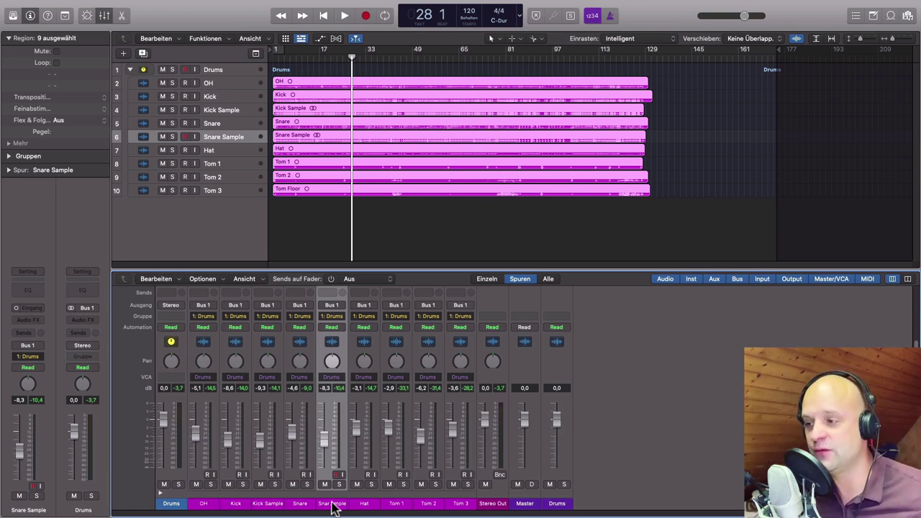
left_click(333, 508)
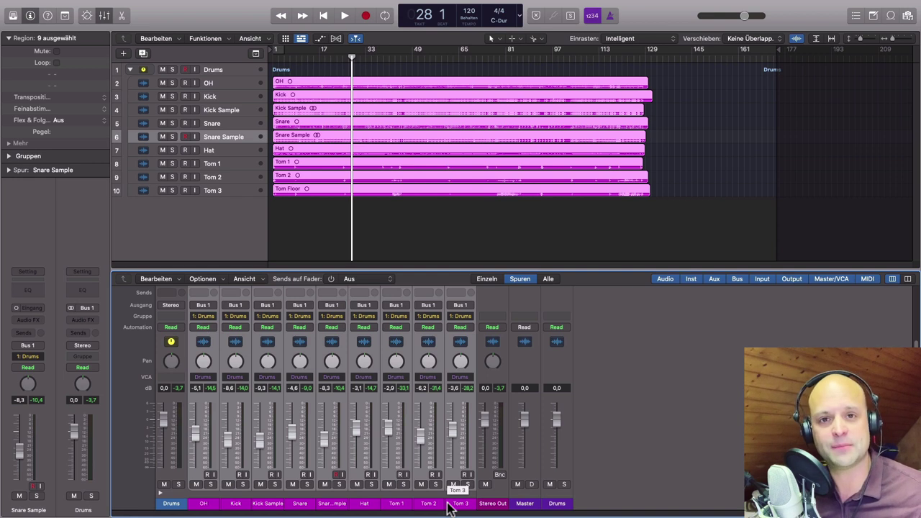
left_click(277, 504)
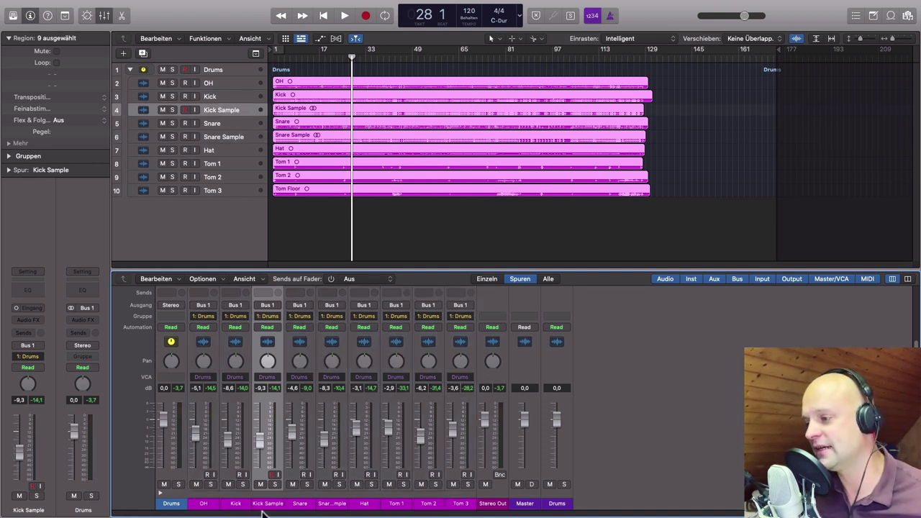
left_click(204, 506)
left_click(365, 503)
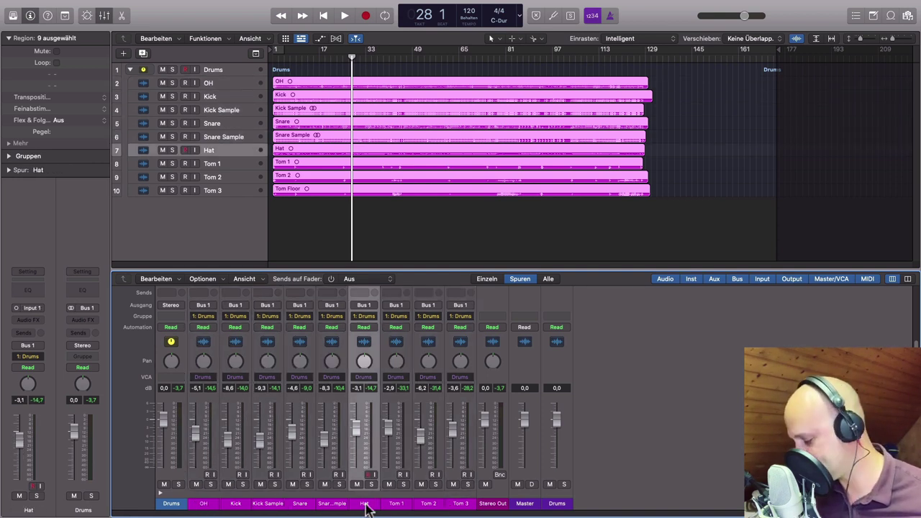
key("shift+c")
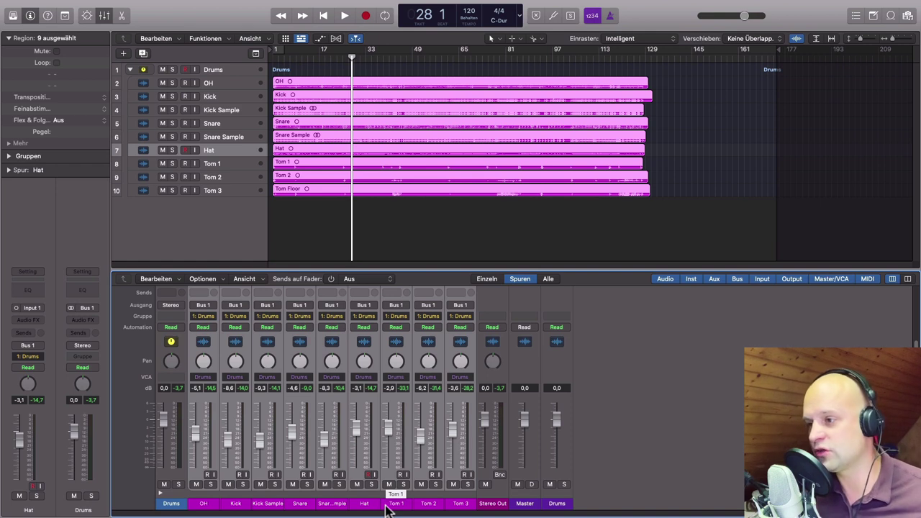
left_click(461, 377)
left_click(469, 362)
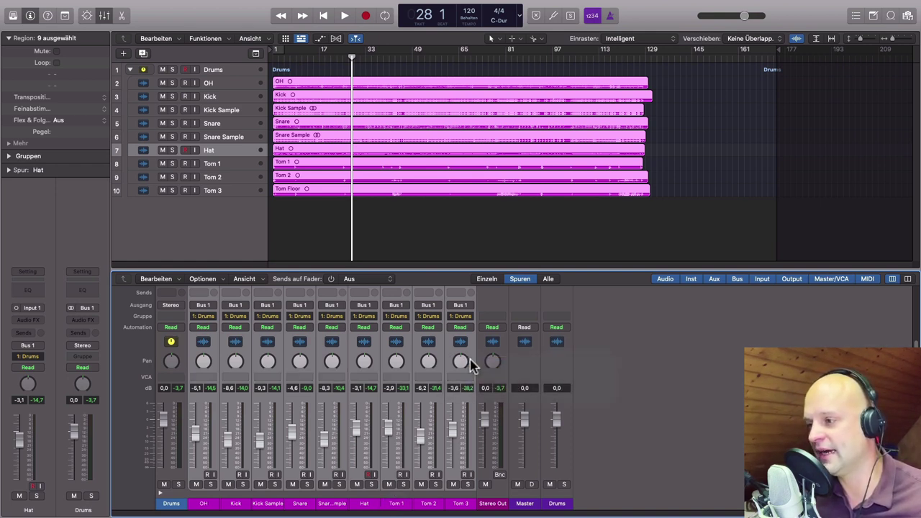
Select the channels Drums through Tom 3 and dissolve the Drums track stack with Spurstapel reduzieren.
left_click(204, 505)
left_click_drag(171, 505, 456, 499)
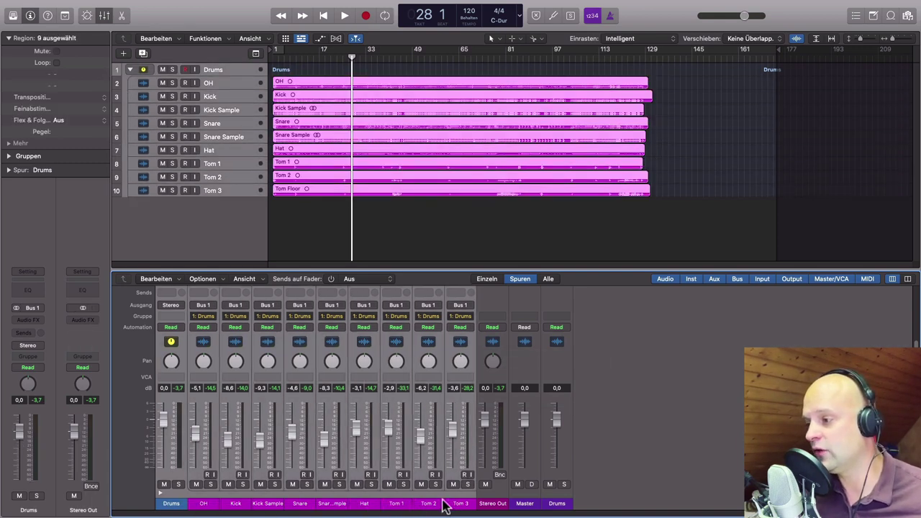
mouse_move(113, 5)
left_click(151, 6)
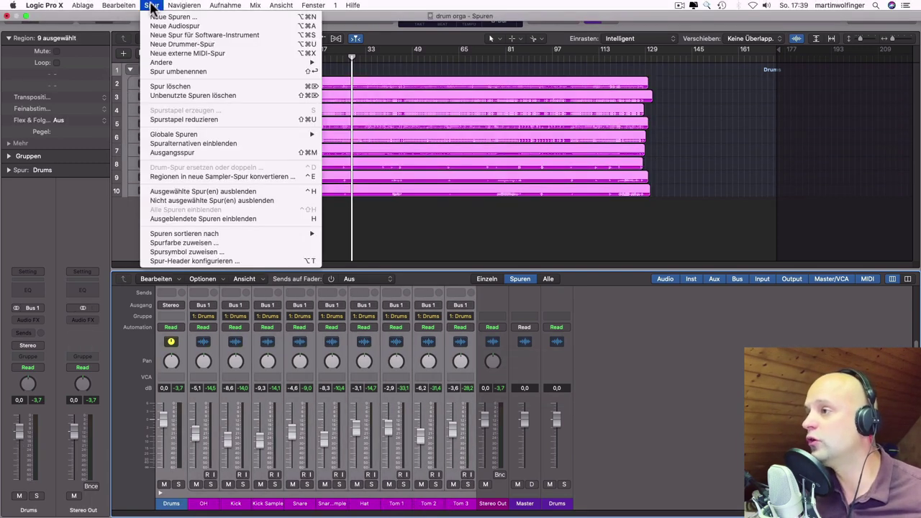
left_click(211, 123)
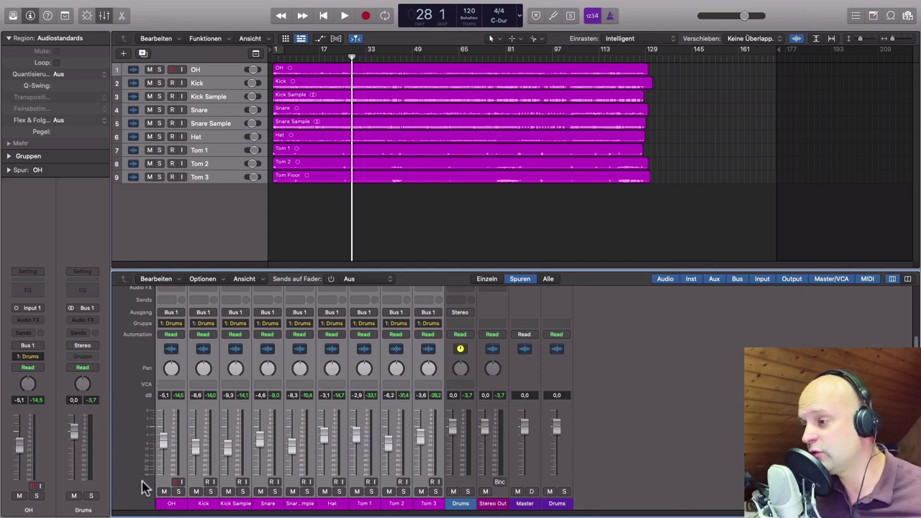
Enlarge the mixer area and select the Drums bus channel next to Stereo Out.
left_click_drag(446, 270, 445, 220)
left_click(461, 503)
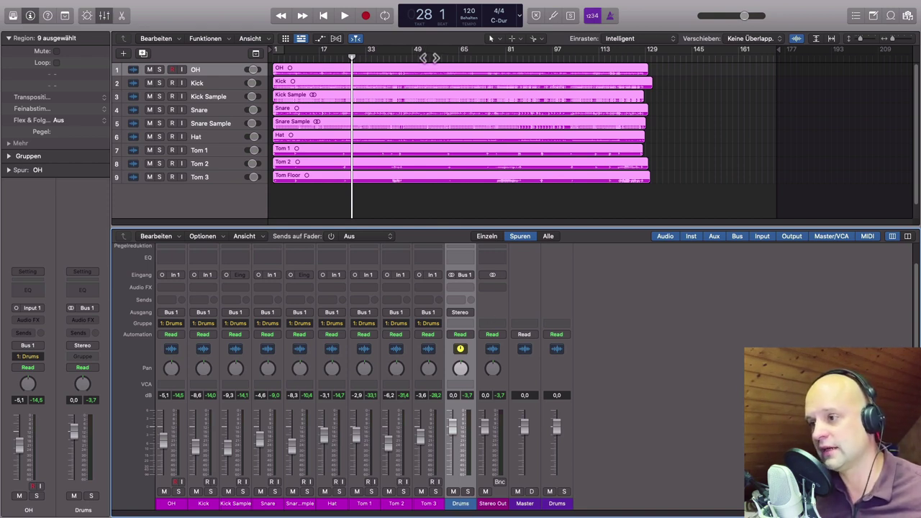
Play the drums from around bar 53, try the Drums bus fader and reset it to 0.0 dB, and stop playback.
double_click(430, 56)
left_click_drag(450, 422, 451, 429)
left_click(452, 432, "alt")
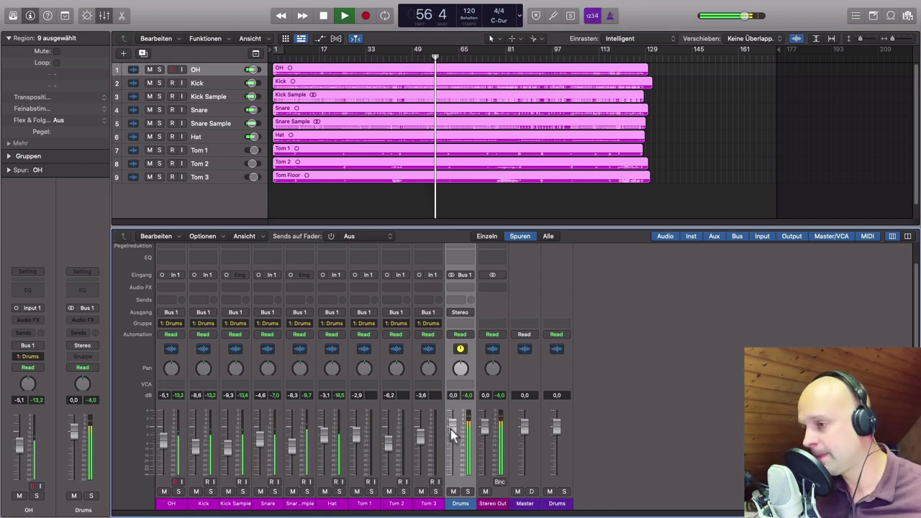
key("space")
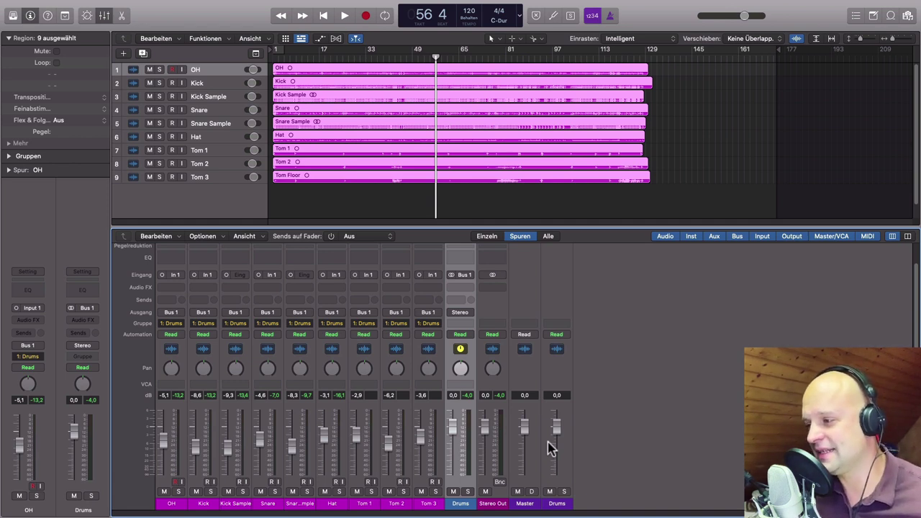
left_click(201, 503)
left_click(231, 506)
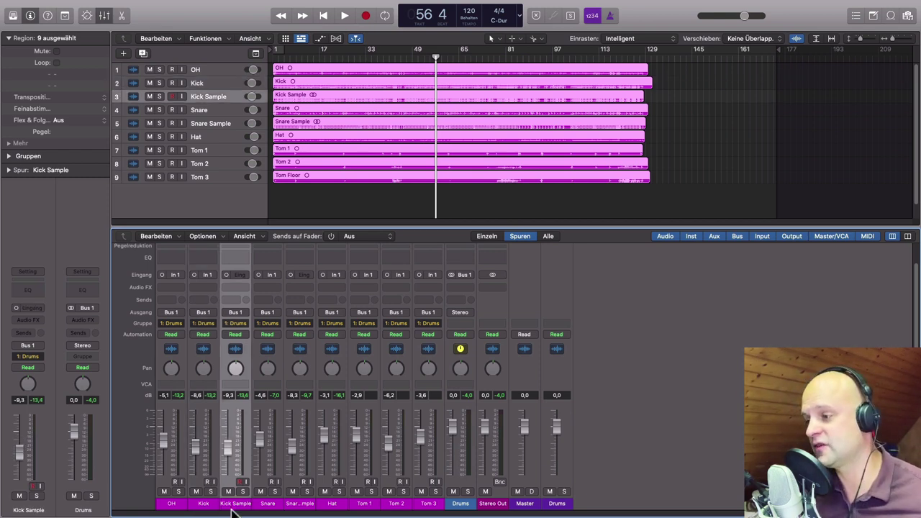
left_click(268, 504)
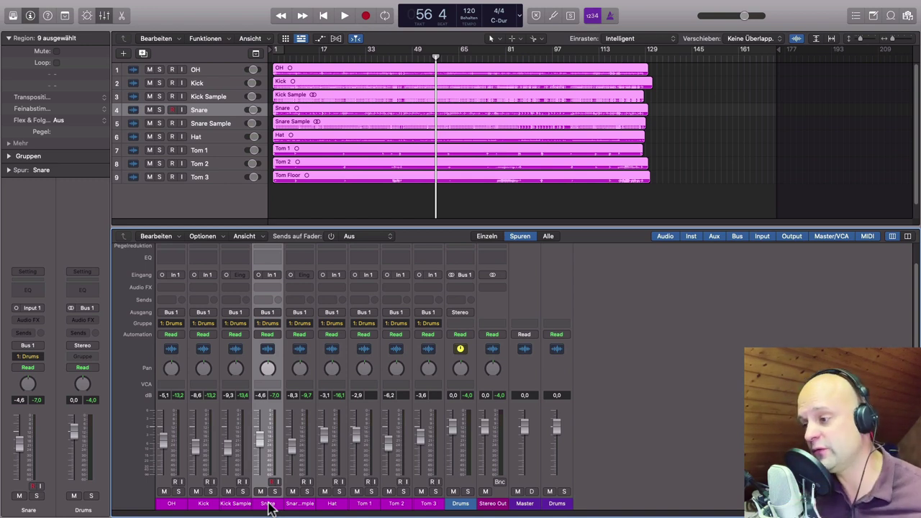
left_click(301, 505)
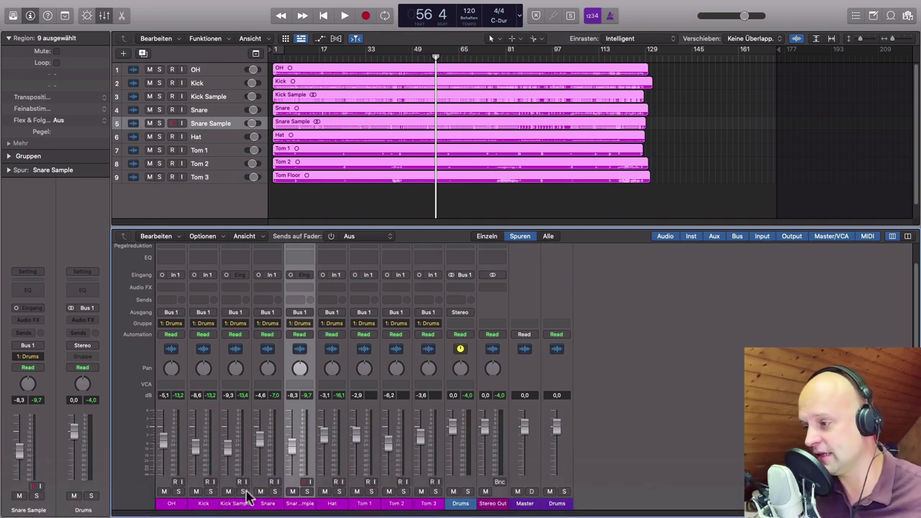
left_click(206, 503)
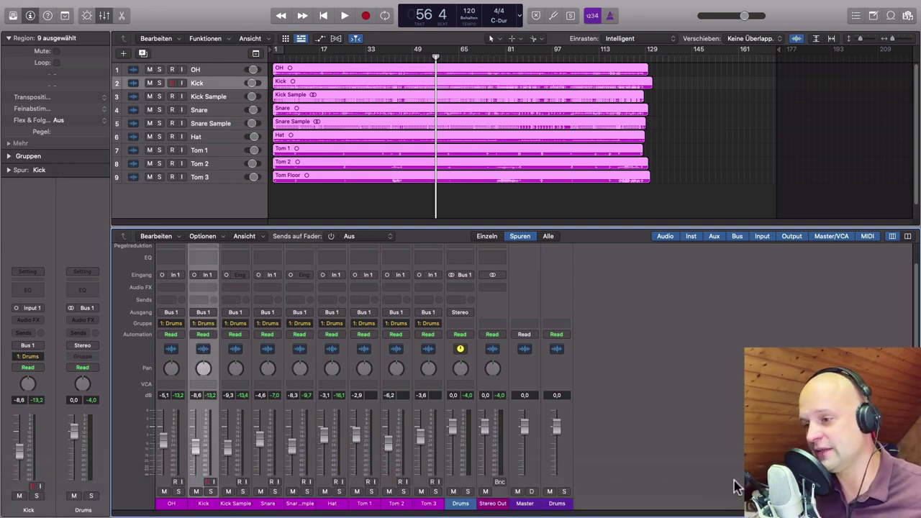
left_click(728, 436)
left_click(697, 199)
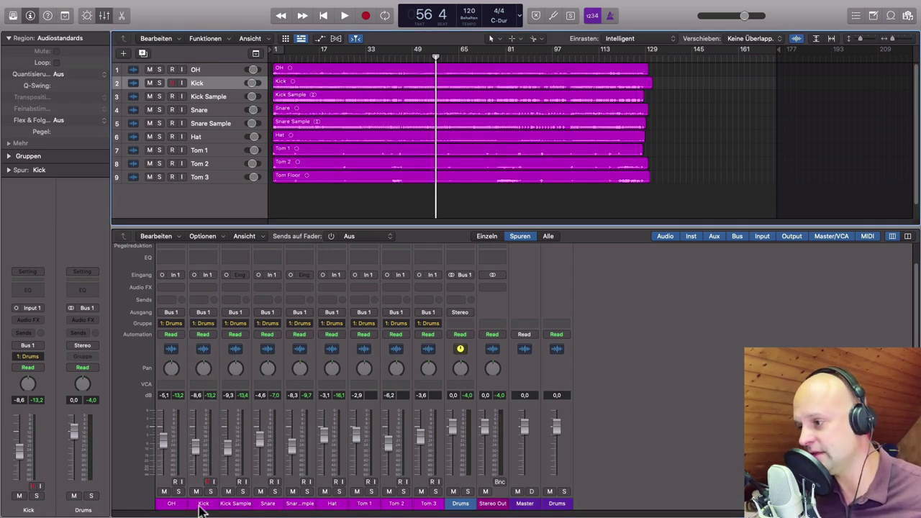
Create a Summenstapel from the Kick and Kick Sample channels.
left_click(202, 505)
left_click(242, 504, "shift")
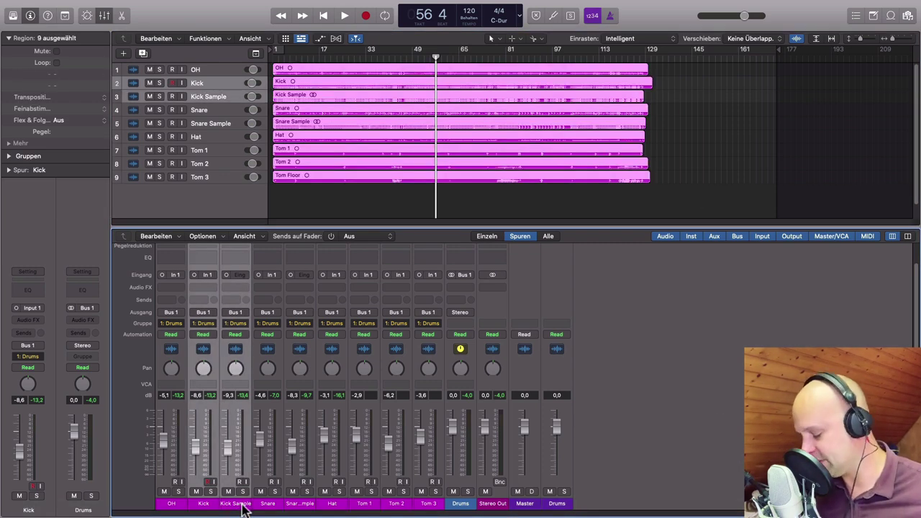
key("super+shift+d")
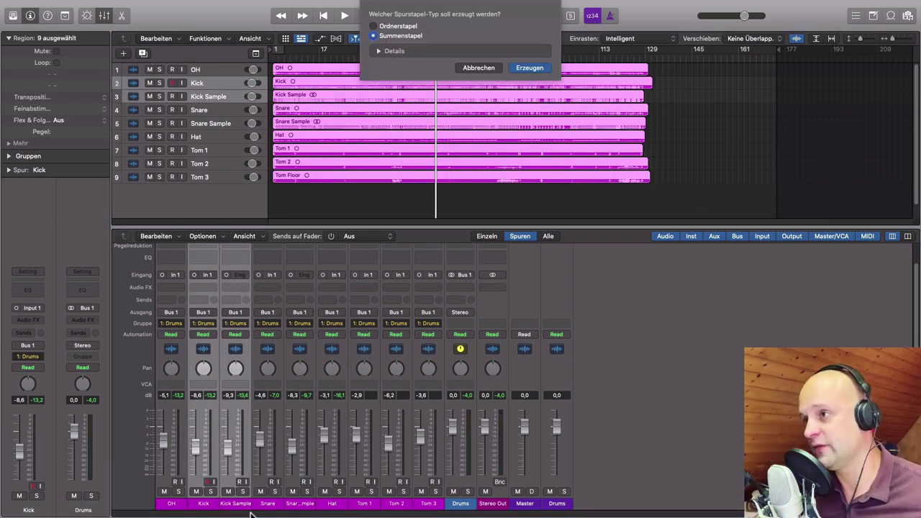
left_click(529, 68)
Rename the summing stack of the two kick channels as KICKS.
left_click(203, 503)
left_click(203, 503)
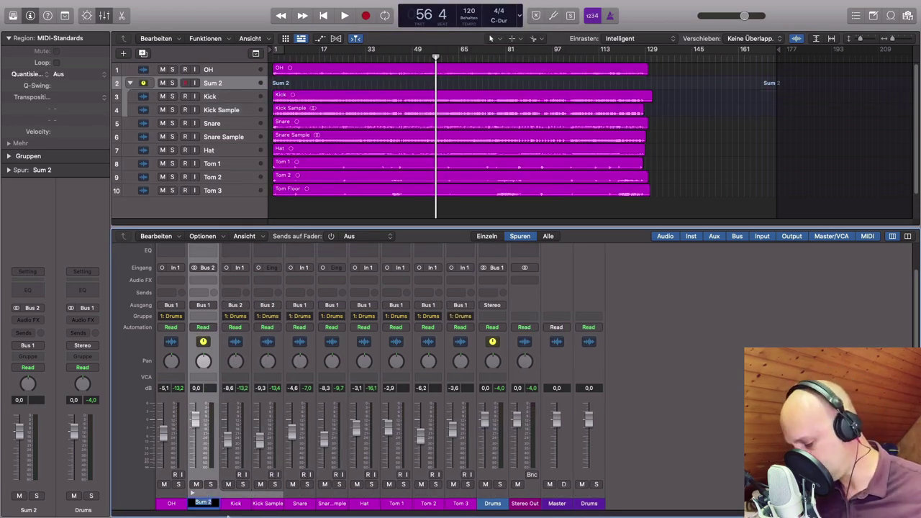
mouse_move(227, 515)
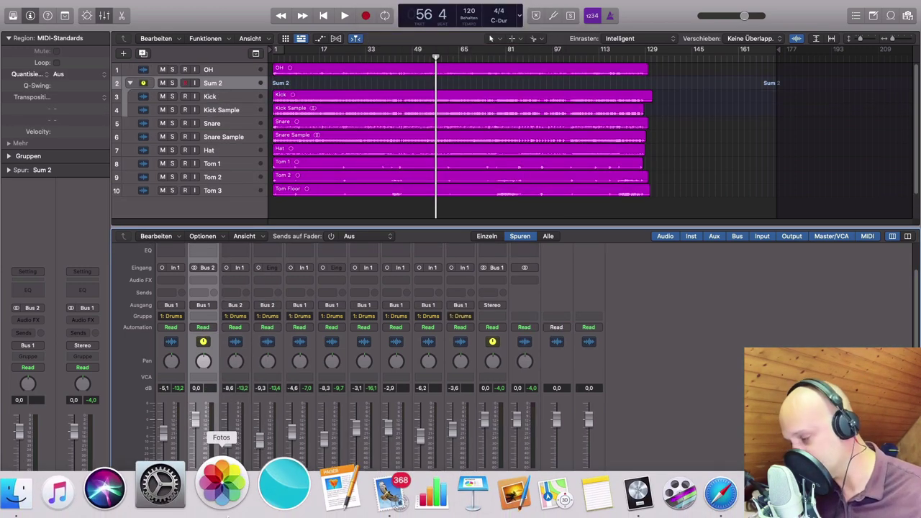
type("KICKS")
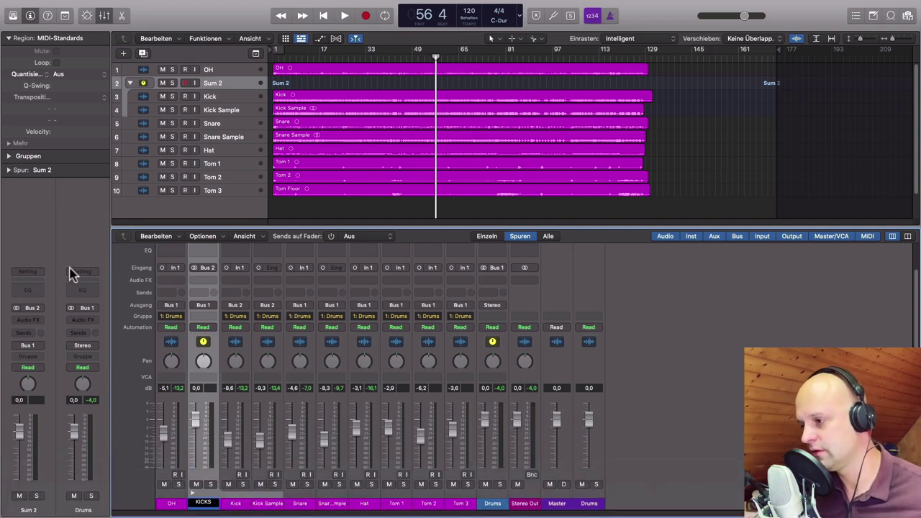
key("Return")
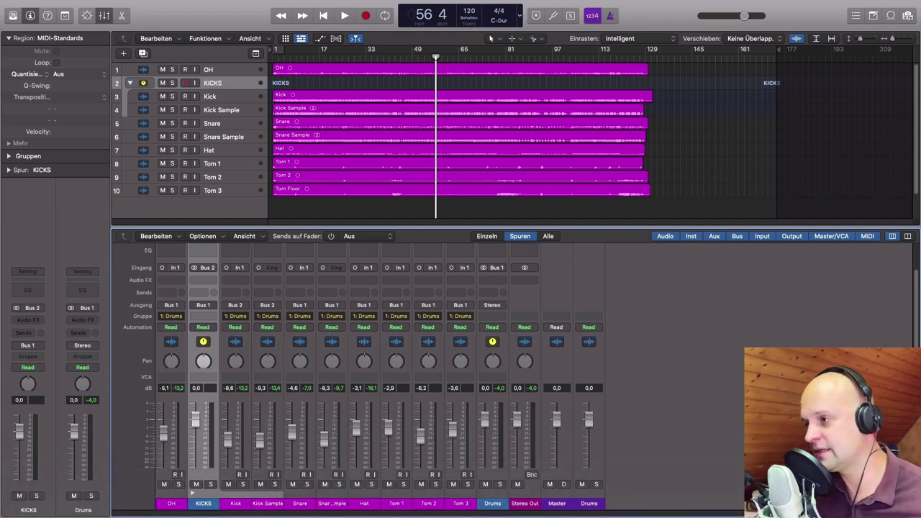
left_click(203, 280)
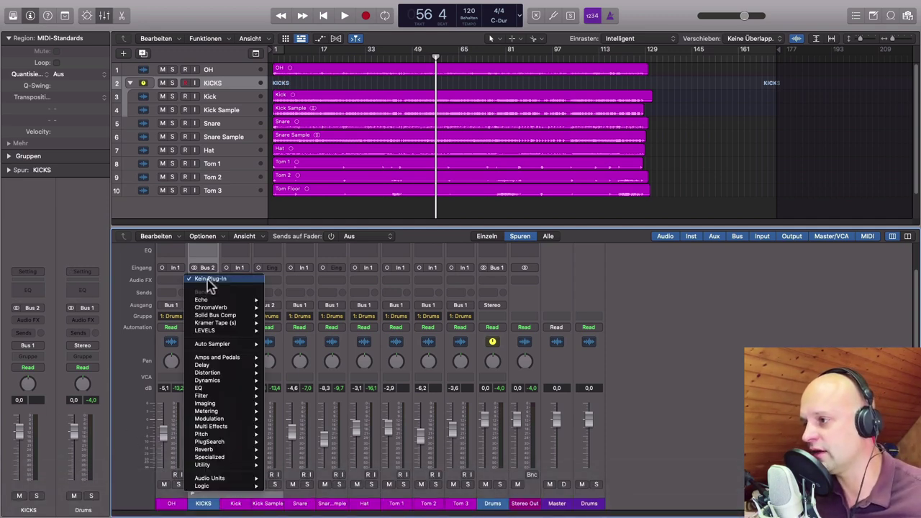
mouse_move(215, 365)
left_click(766, 338)
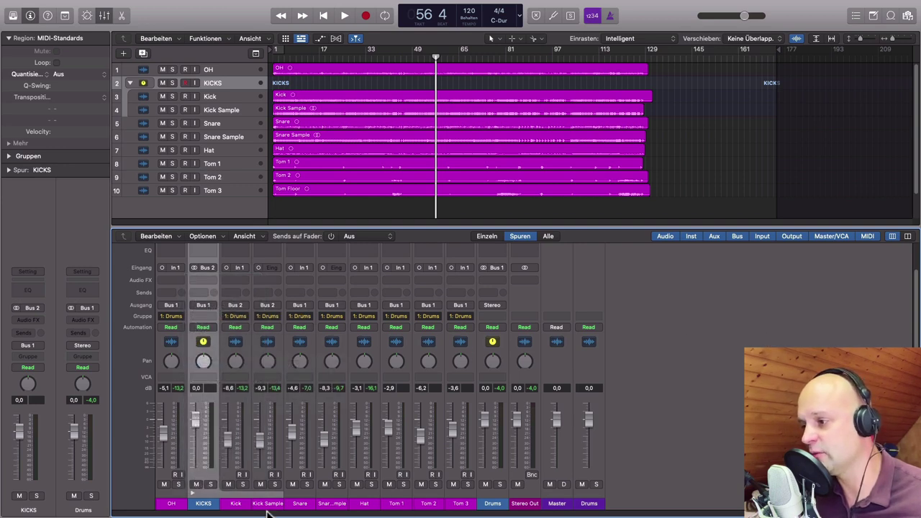
Collapse the KICKS stack and create a Summenstapel from the Snare and Snare Sample channels.
left_click(194, 502)
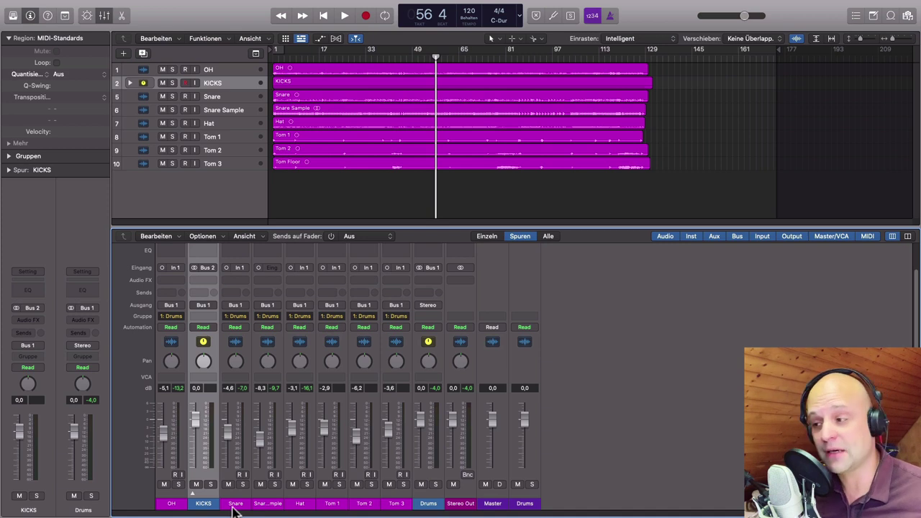
left_click(234, 507)
left_click(267, 508, "shift")
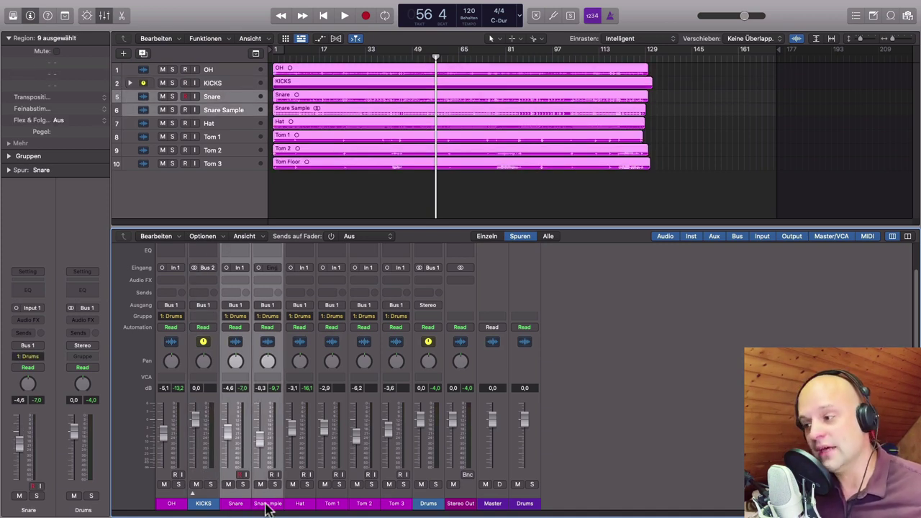
key("super+shift+d")
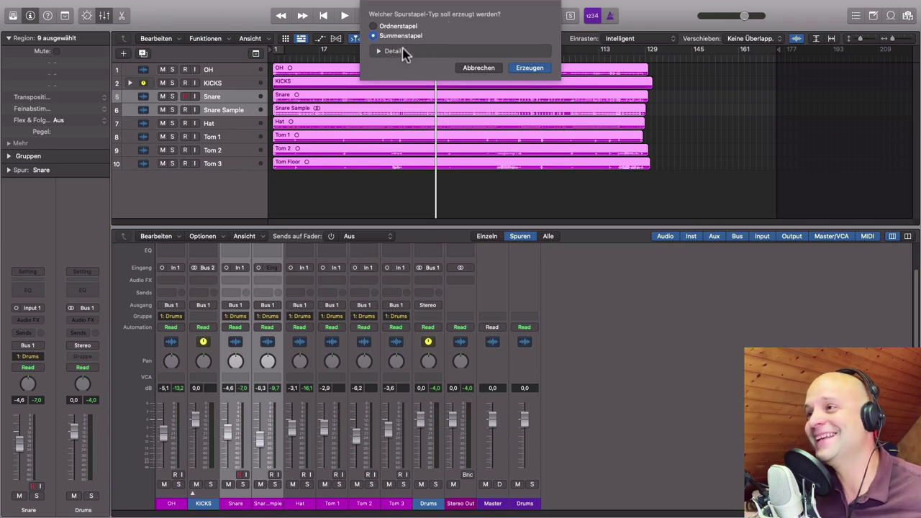
left_click(529, 69)
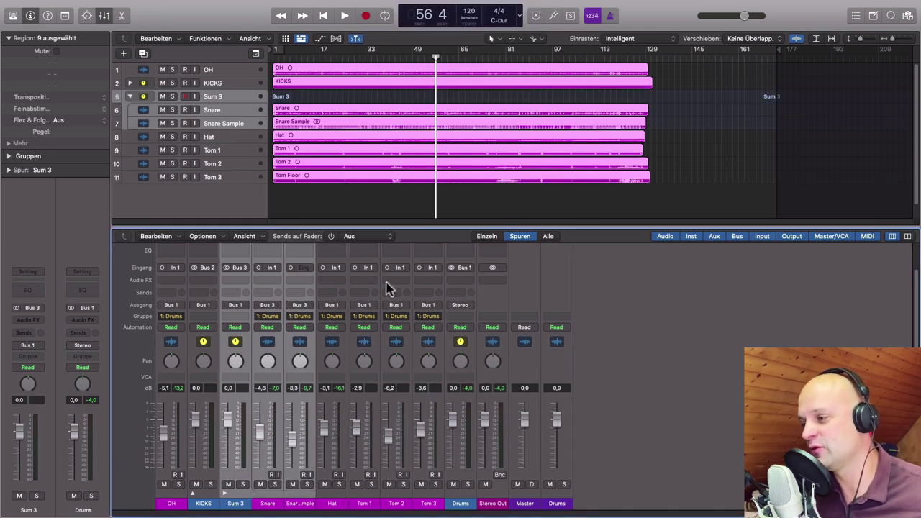
Rename the summing stack of the two snare channels as Snares.
double_click(234, 503)
type("S")
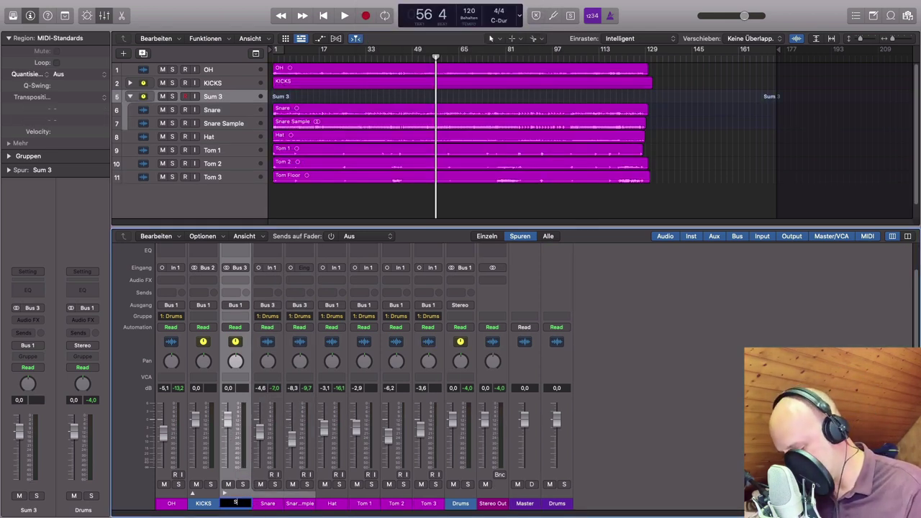
type("nares")
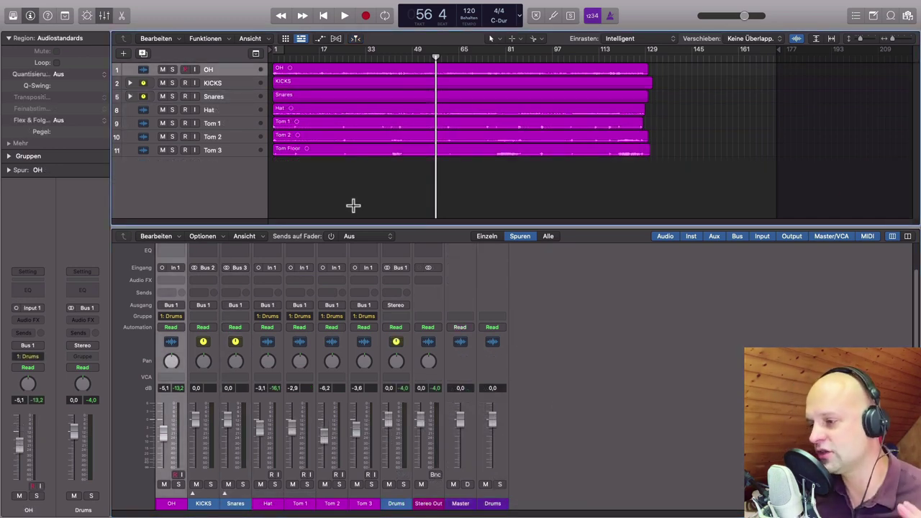
Expand the KICKS and Snares stacks to view their channels, collapse both again, and select the Drums bus channel.
left_click(192, 493)
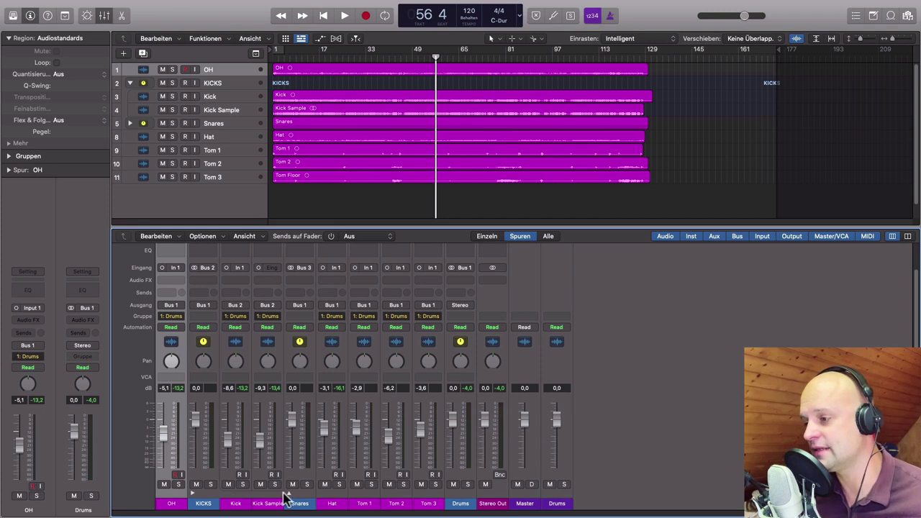
left_click(289, 493)
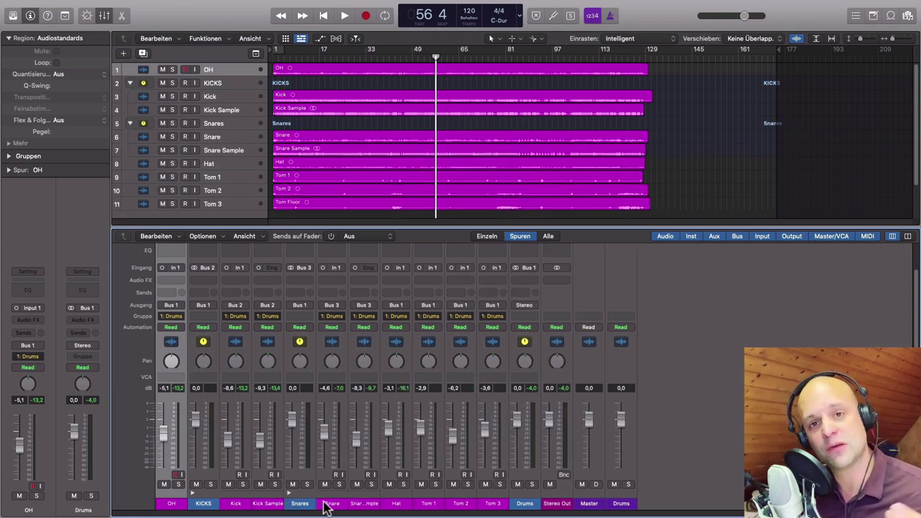
left_click(289, 493)
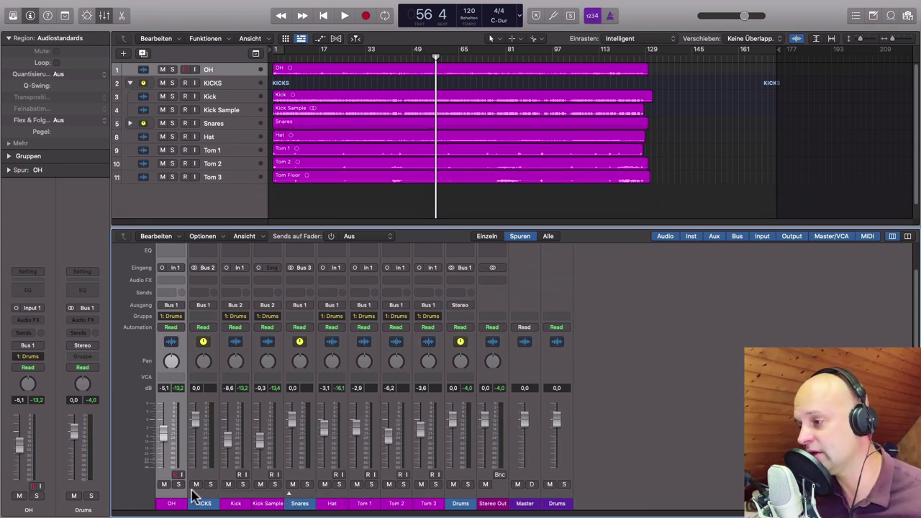
left_click(192, 494)
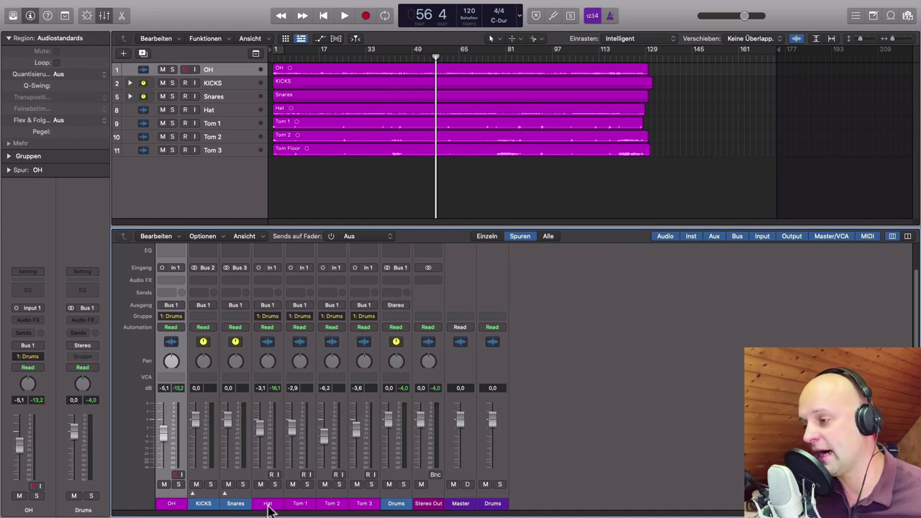
left_click(399, 504)
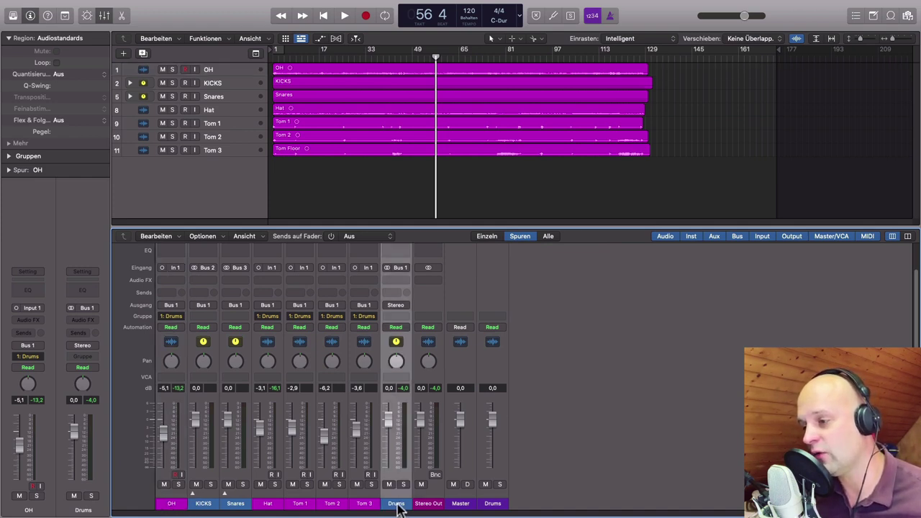
Assign the KICKS and Snares stack channels to Gruppe 1: Drums.
left_click(204, 317)
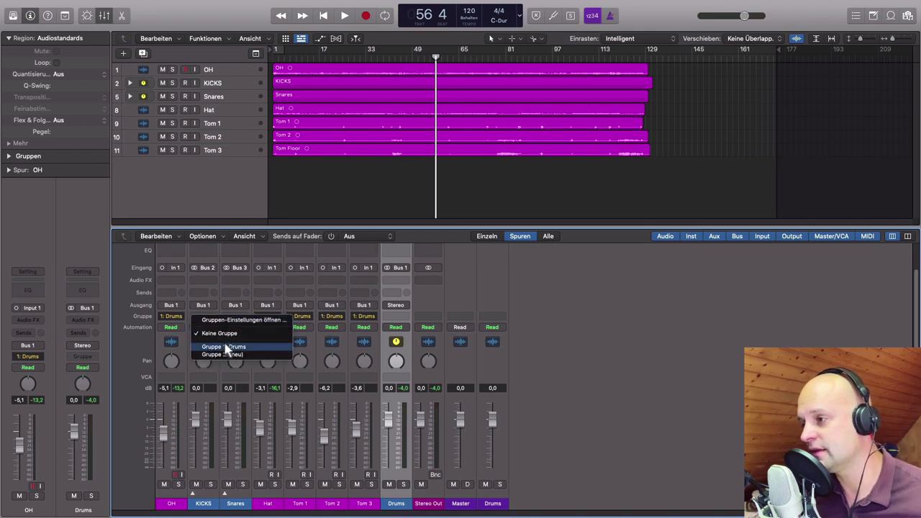
left_click(225, 347)
left_click(235, 316)
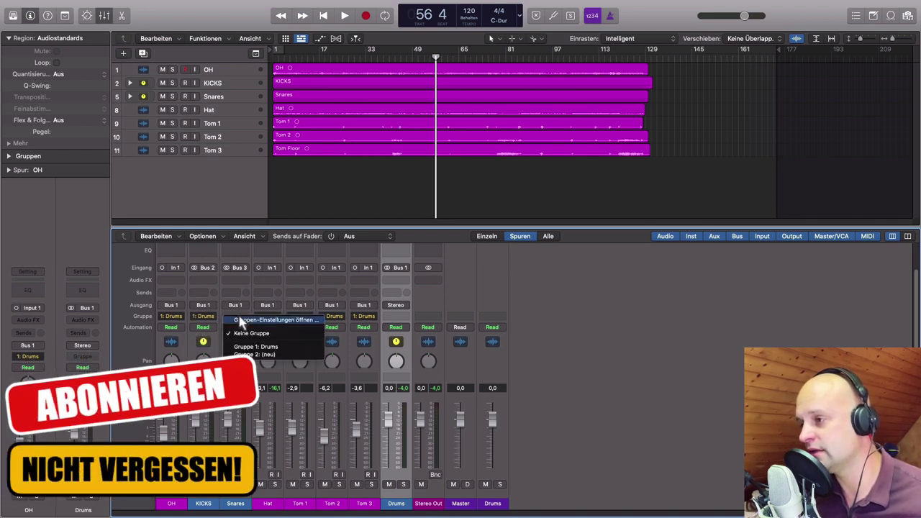
left_click(253, 346)
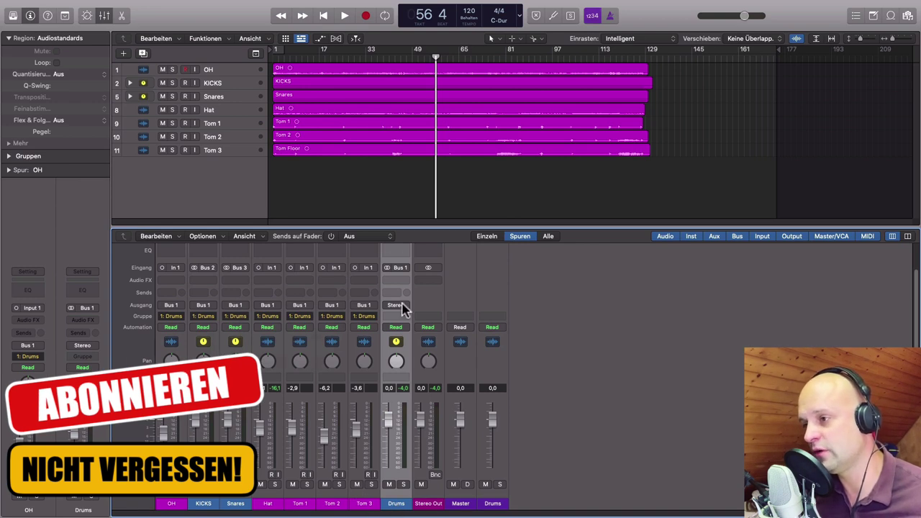
Play the drums briefly, try the Drums bus fader and leave it at 0.0 dB, and stop playback.
key("space")
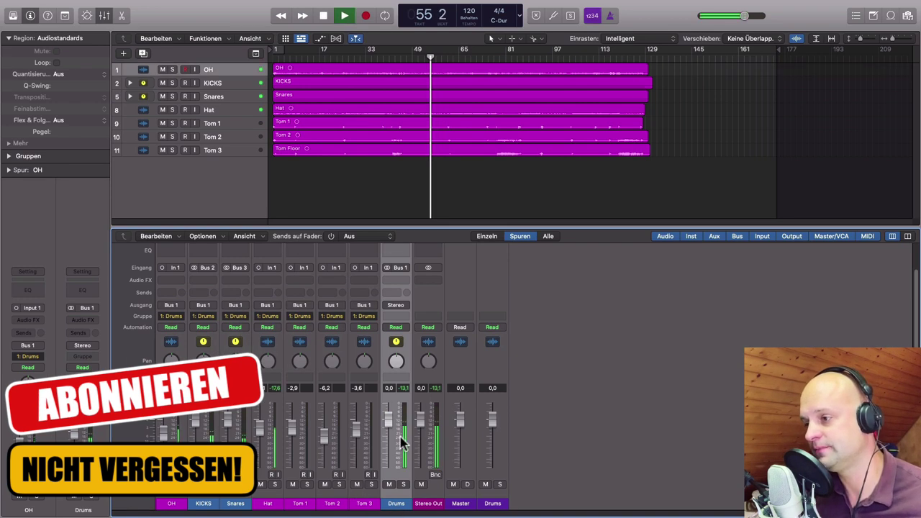
mouse_move(388, 426)
left_mouse_down()
mouse_move(389, 454)
mouse_move(390, 423)
left_mouse_up()
key("space")
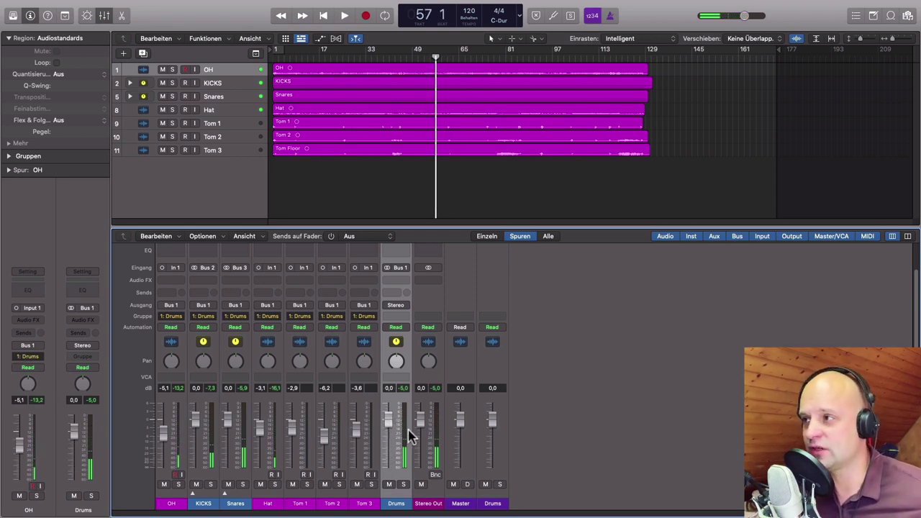
Move the KICKS and Snares stacks together below the Tom 3 track, select the OH track and clear the region selection.
left_click(230, 83)
left_click(225, 97, "shift")
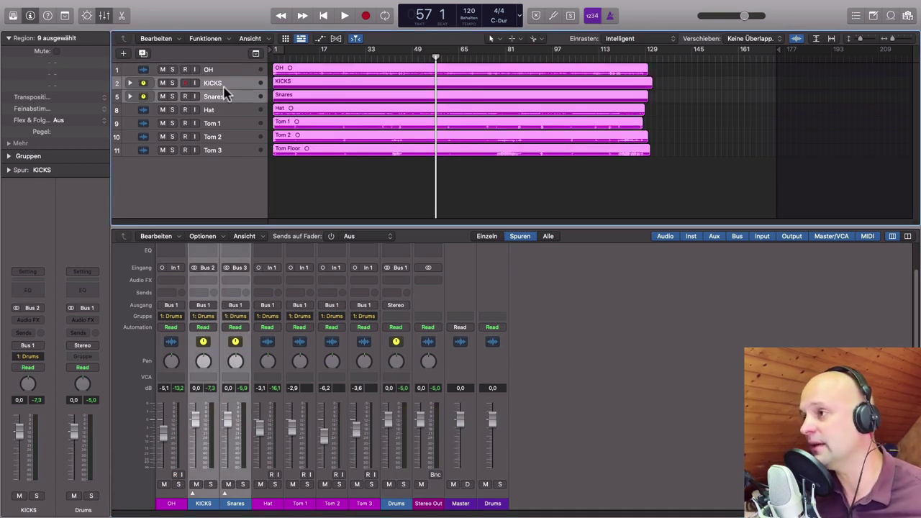
left_click_drag(227, 89, 216, 148)
left_click(291, 176)
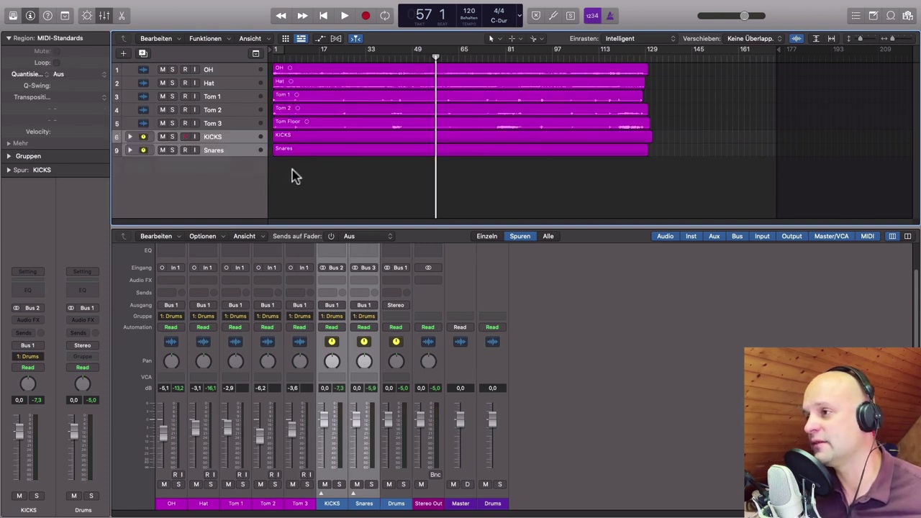
left_click(237, 71)
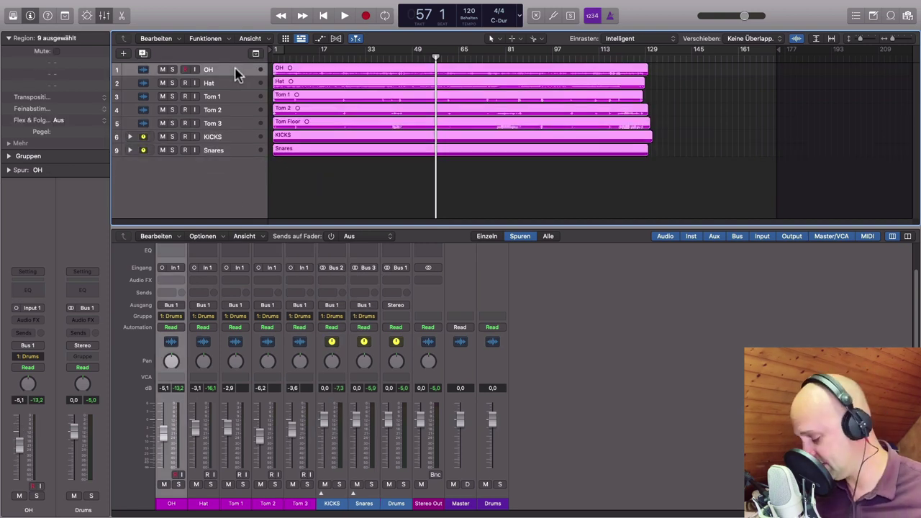
left_click(319, 185)
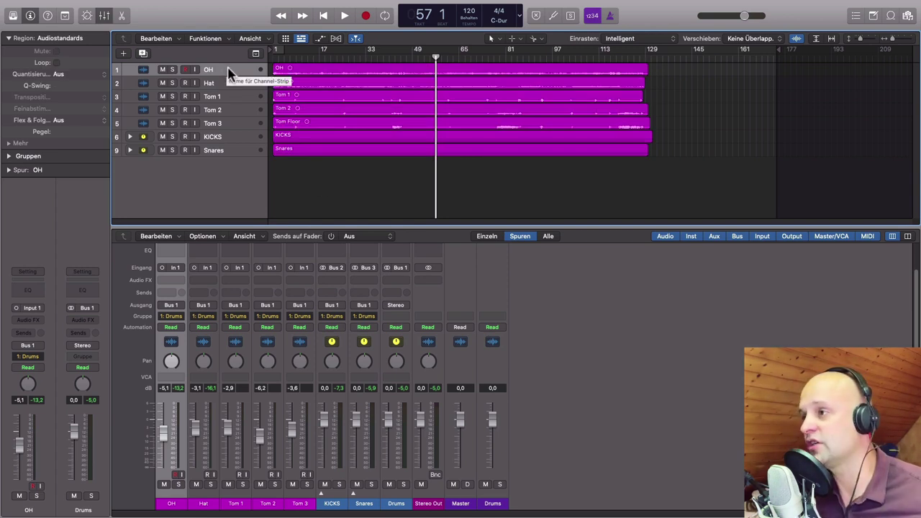
Put the OH track into a new folder stack (Ordnerstapel) and expand the stack.
key("shift+super+d")
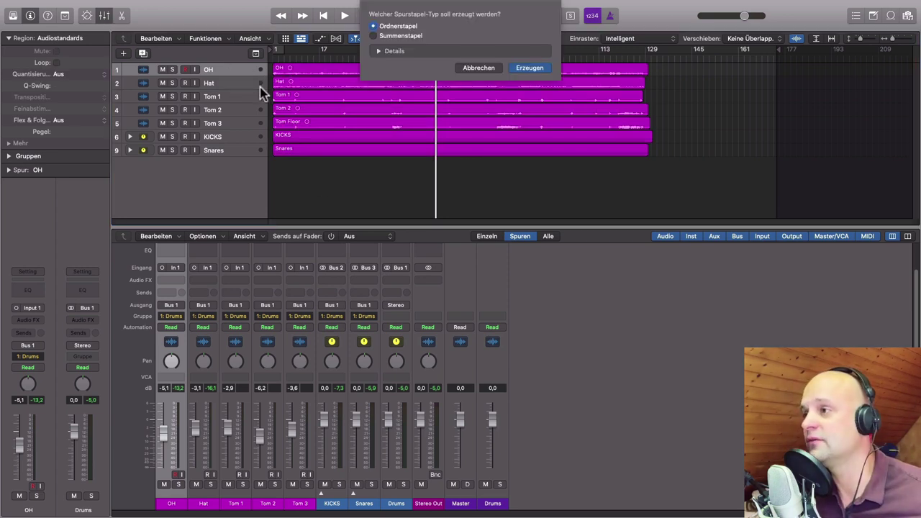
left_click(526, 68)
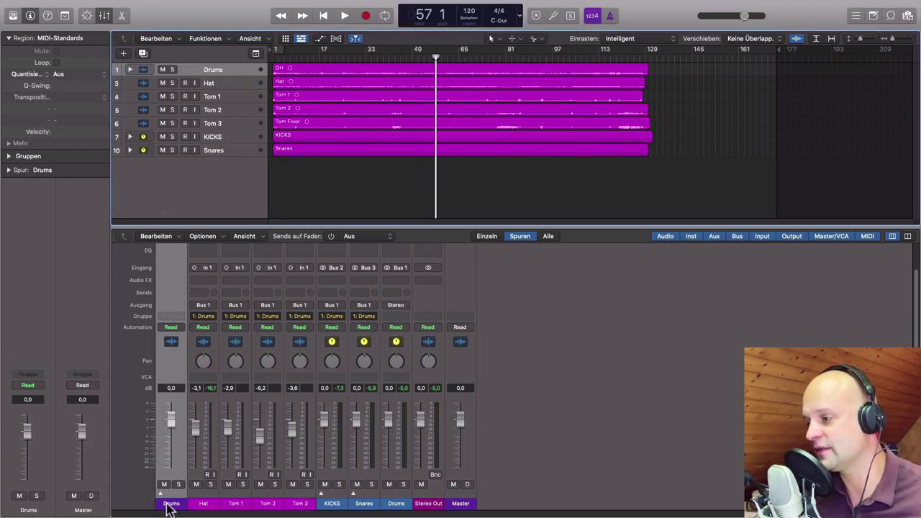
left_click(130, 70)
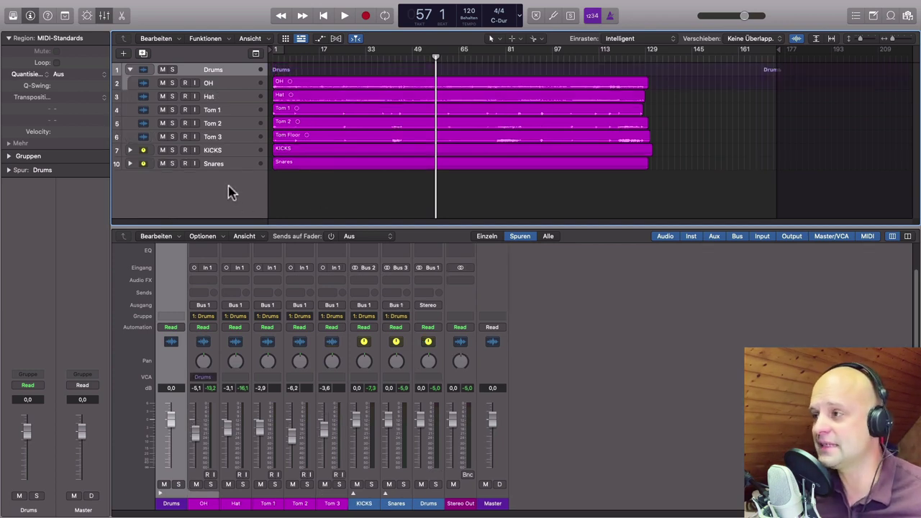
Move the Hat, Tom 1, Tom 2, Tom 3, KICKS and Snares tracks into the Drums folder stack beside OH.
left_click(223, 164)
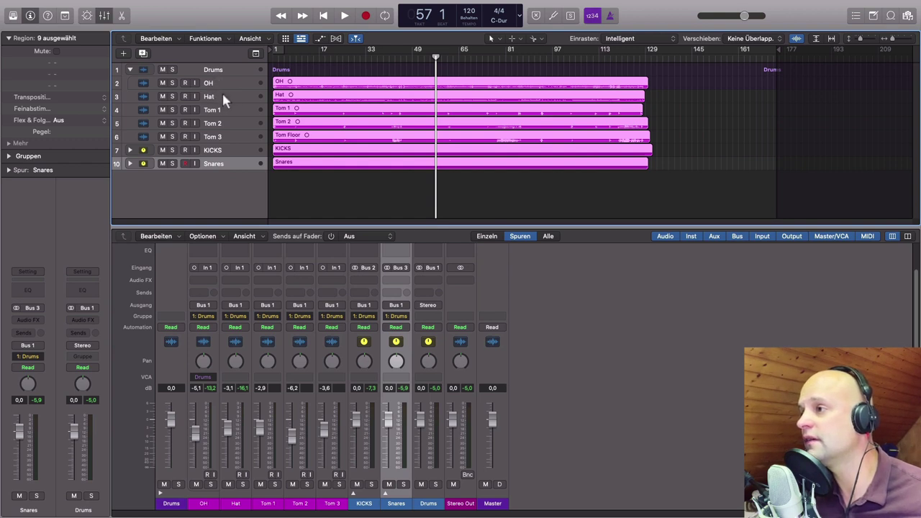
left_click(224, 95)
left_click_drag(229, 97, 228, 82)
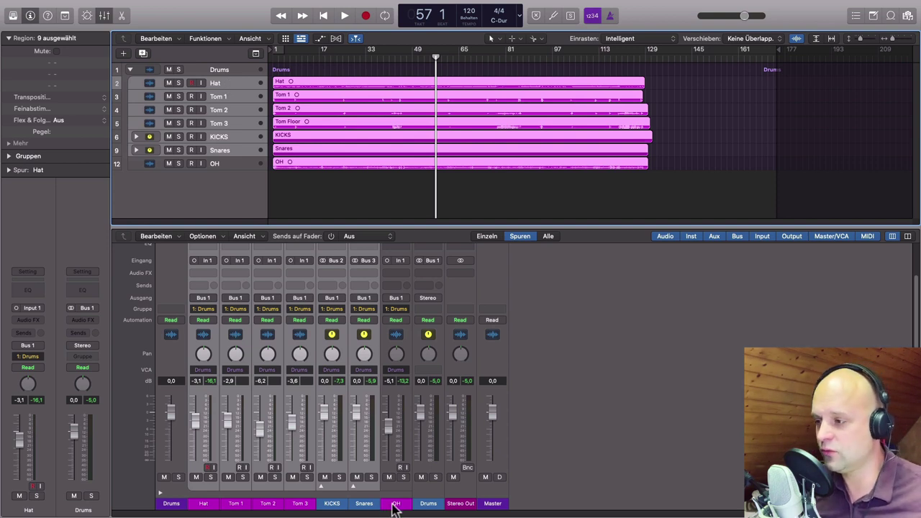
Collapse and reopen the Drums folder stack to view its tracks and sub-stacks, leaving it collapsed and selected.
left_click(160, 493)
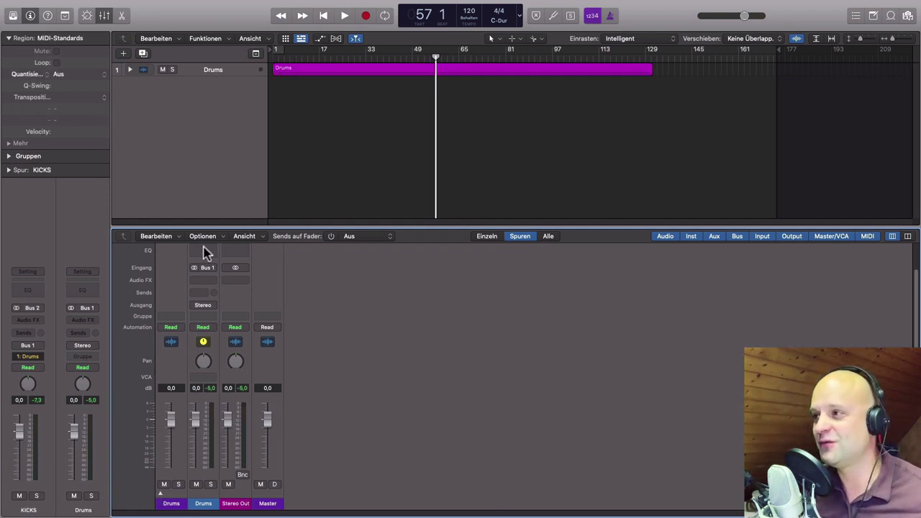
left_click(130, 70)
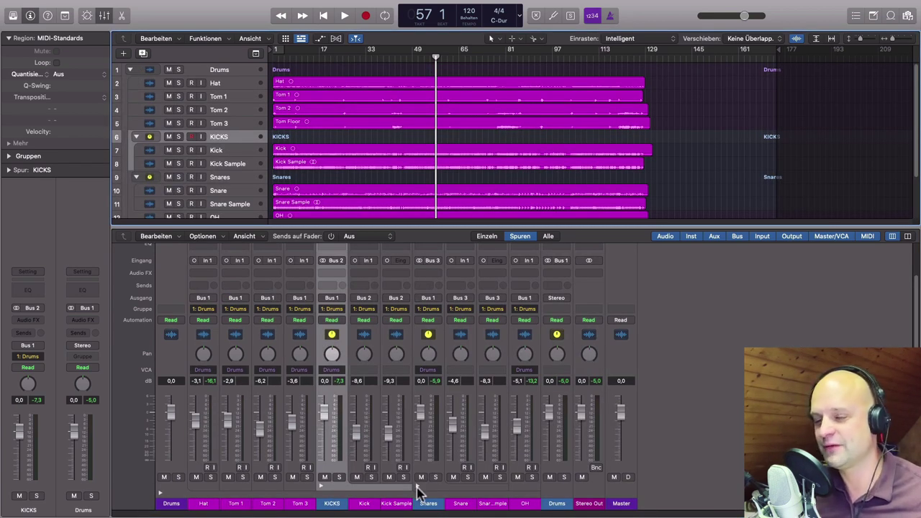
left_click(161, 494)
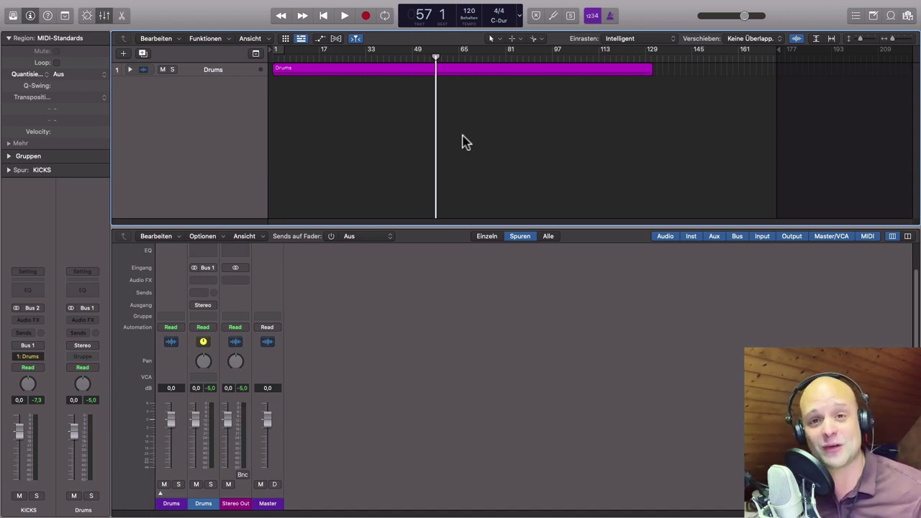
left_click(244, 71)
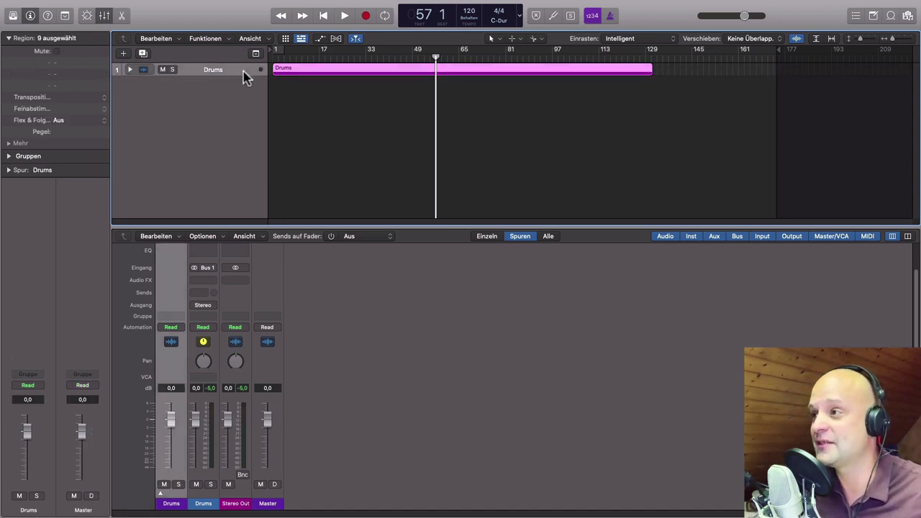
Add one software instrument track and load the Unmixed+ drum kit from the Producer Kits in the library.
left_click(123, 54)
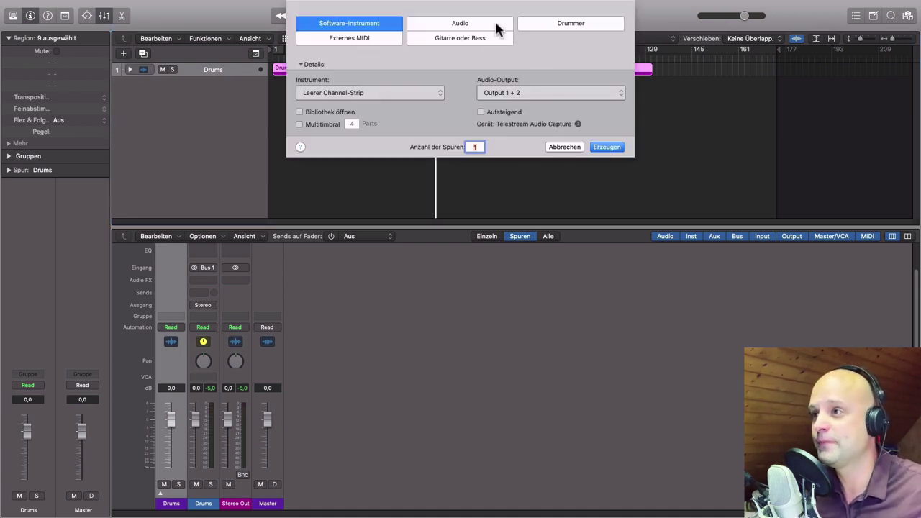
left_click(608, 149)
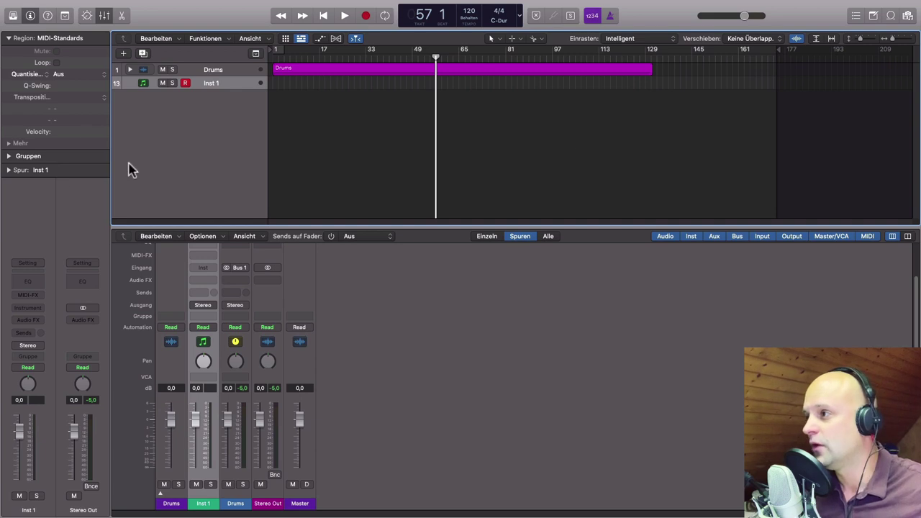
left_click(9, 39)
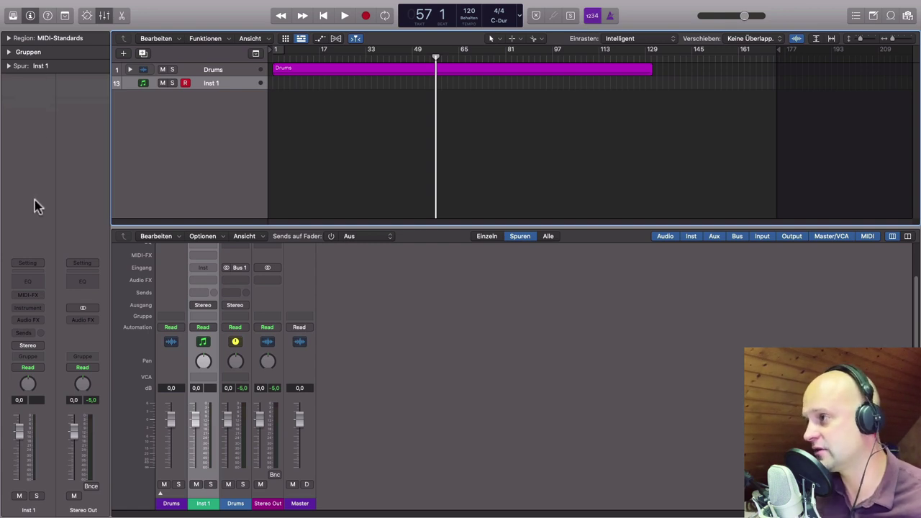
key("y")
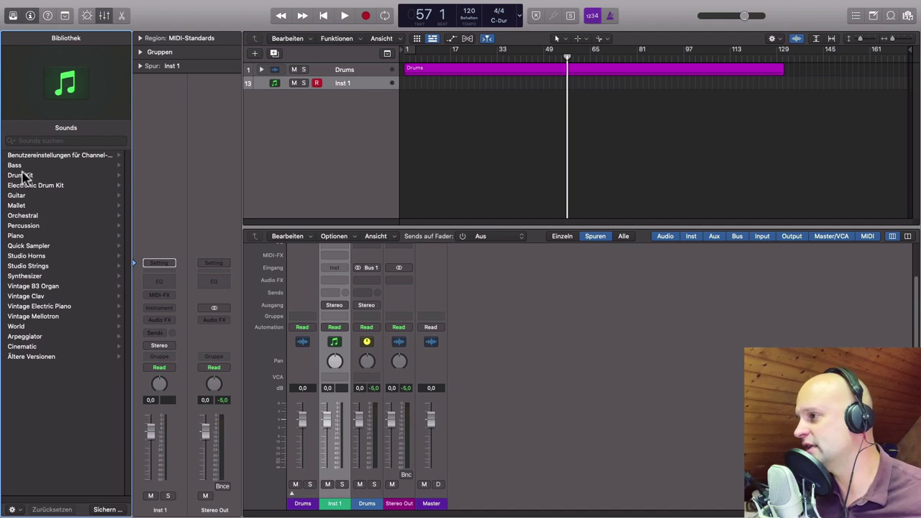
left_click(32, 177)
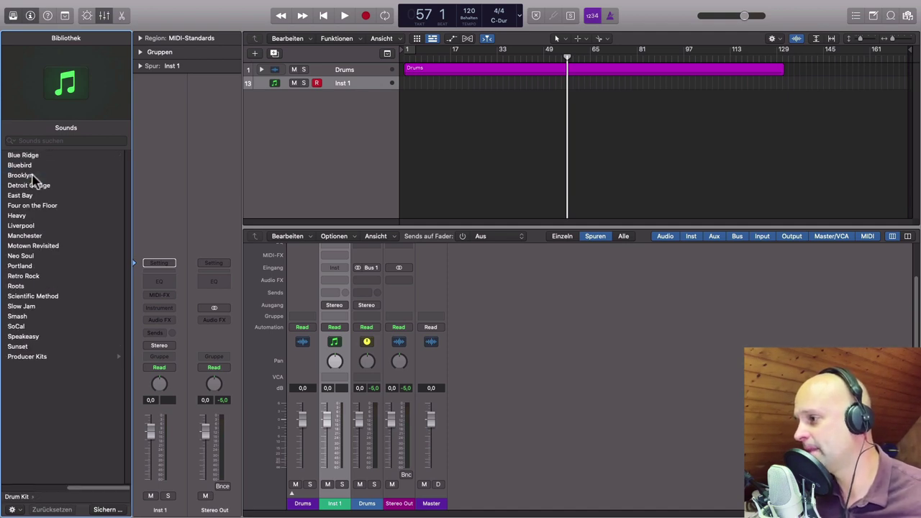
left_click(50, 358)
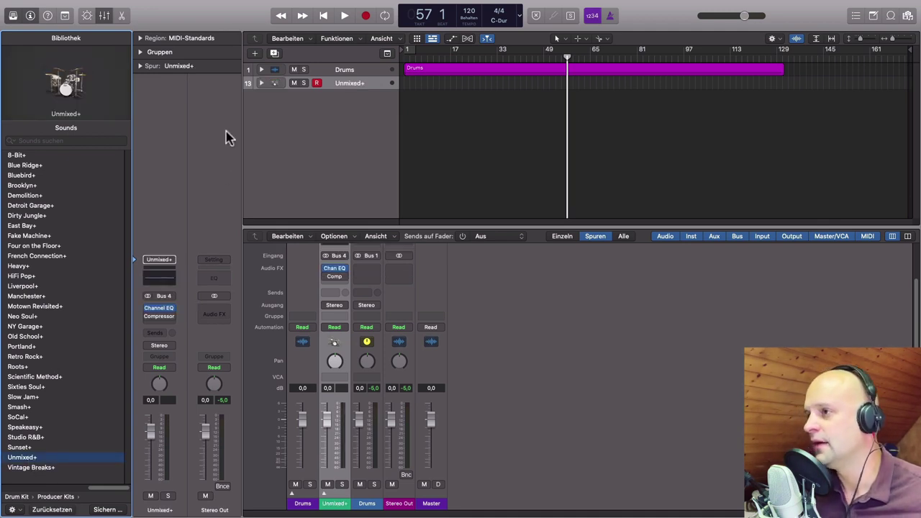
Expand the Unmixed+ stack, play the kit to examine its individual channel strips and level meters, and collapse it again.
left_click(324, 493)
scroll(422, 467, "right", 1)
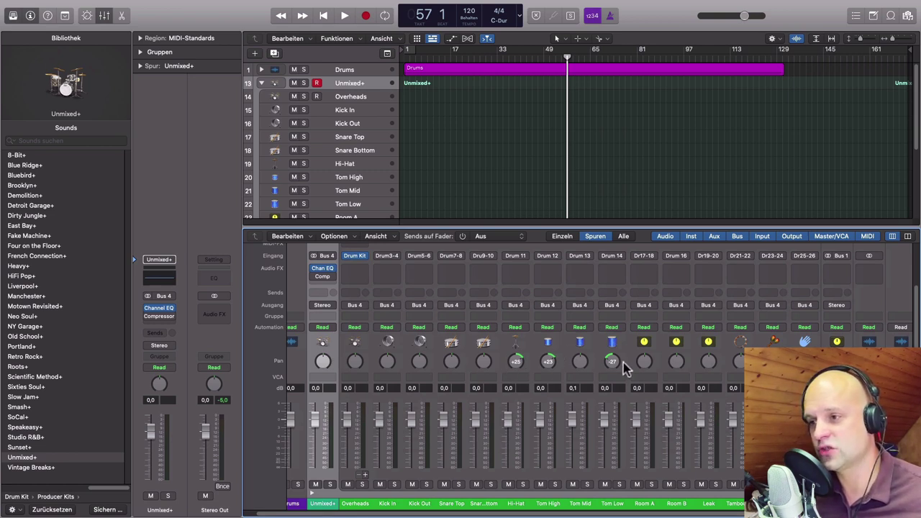
scroll(617, 376, "right", 1)
scroll(612, 385, "left", 1)
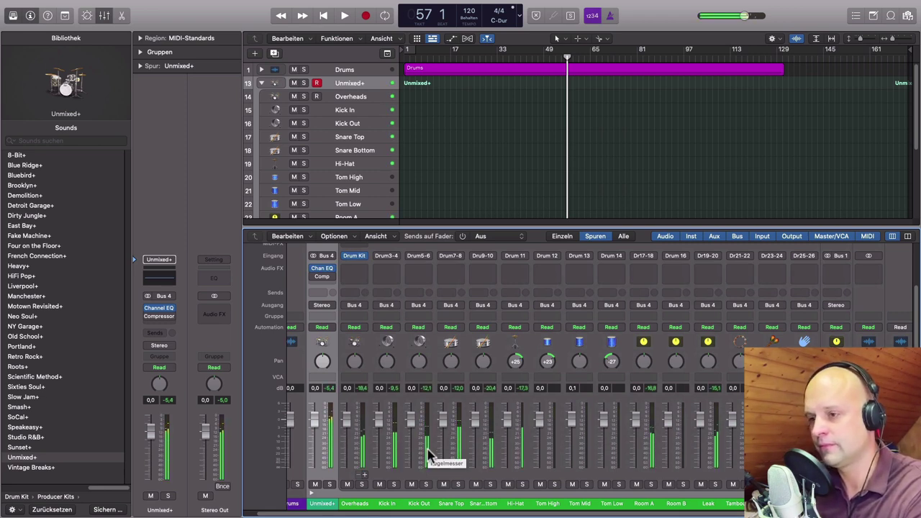
scroll(611, 469, "right", 1)
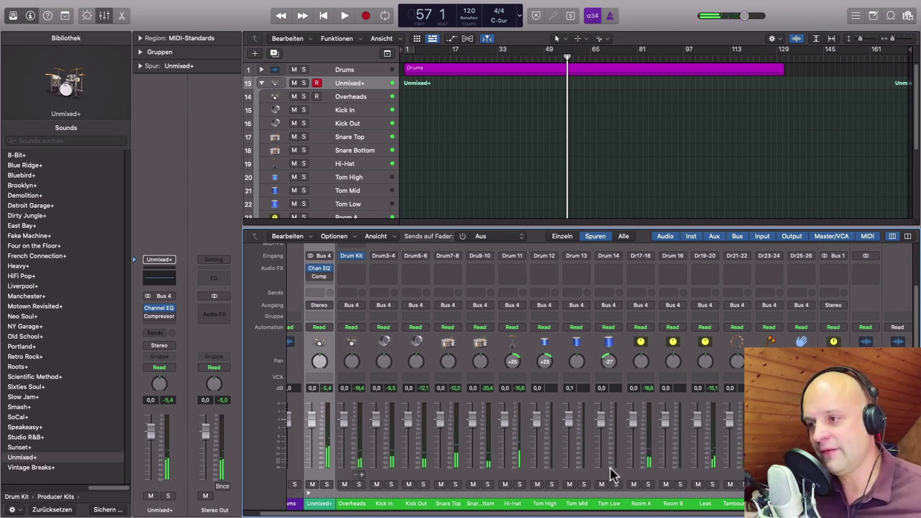
scroll(652, 443, "right", 1)
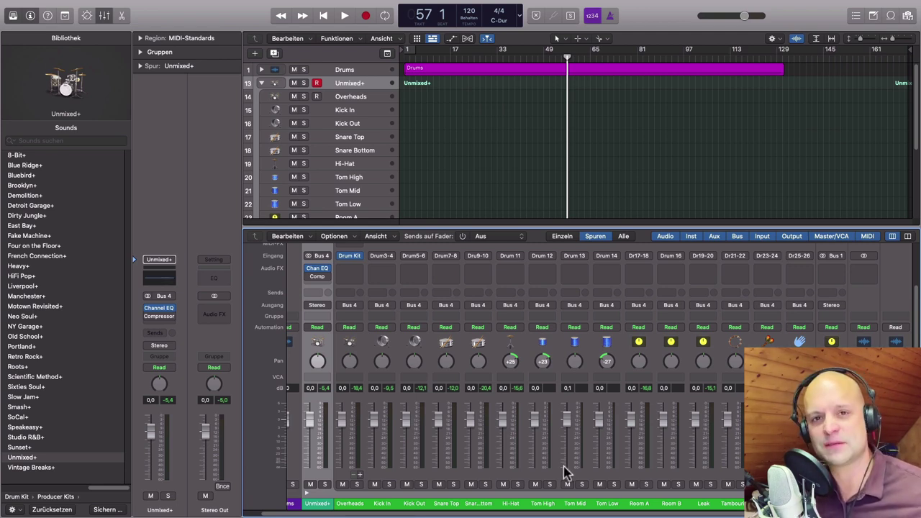
scroll(511, 423, "left", 1)
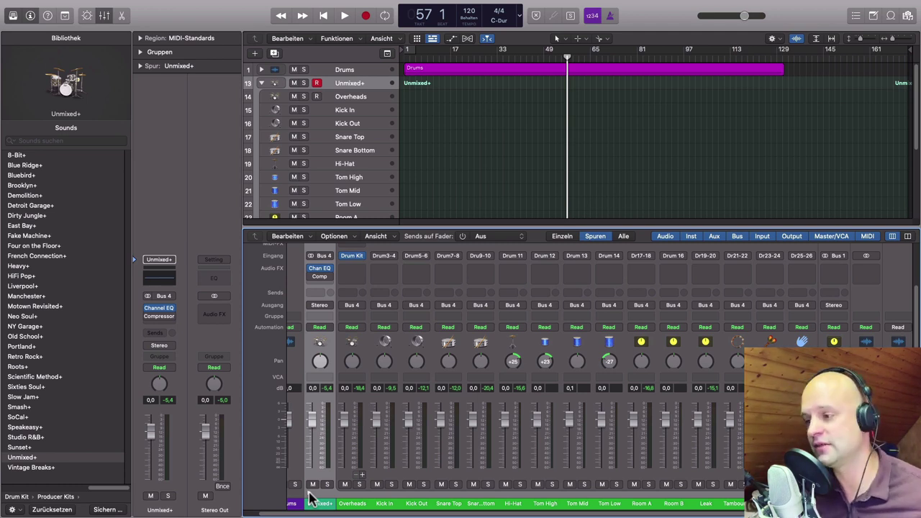
left_click(311, 496)
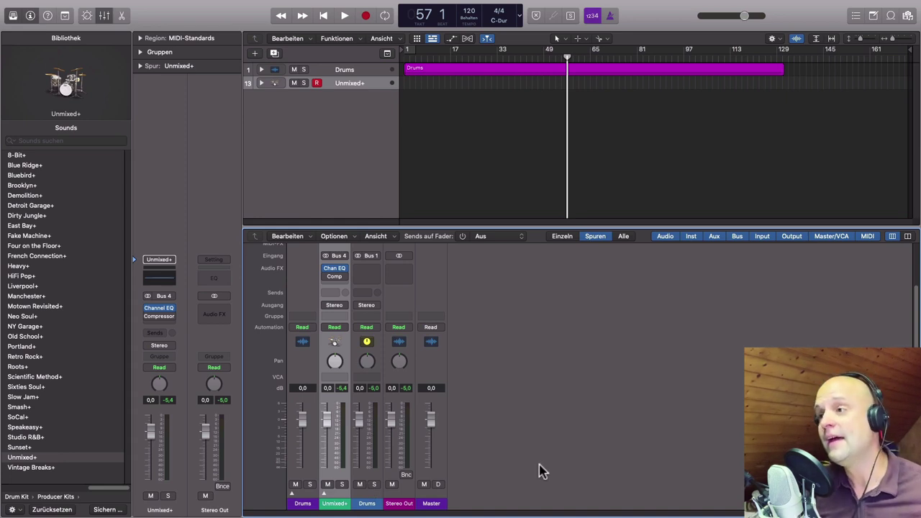